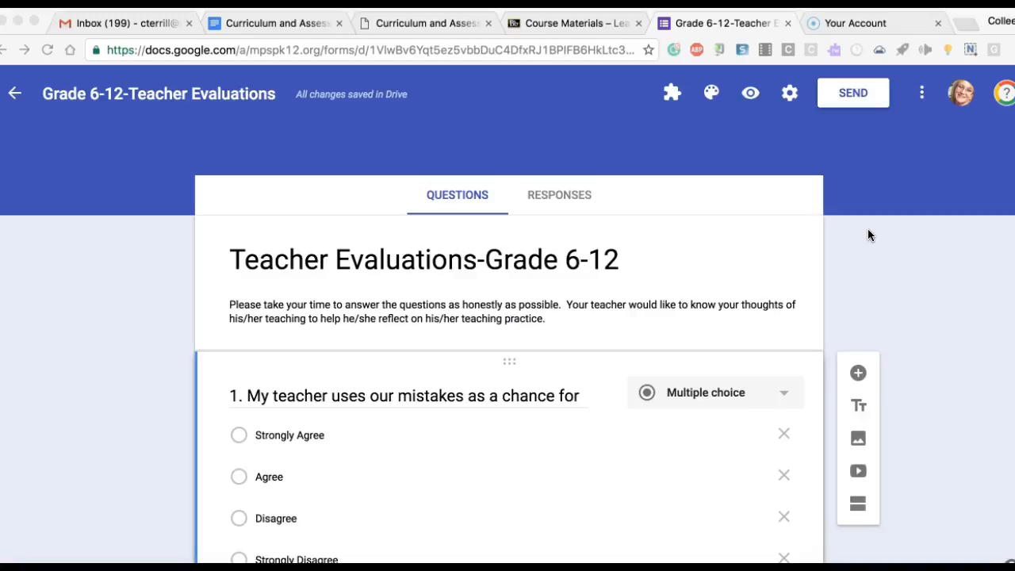
Review the Teacher Evaluations-Grade 6-12 questions and their answer options from question 1 through question 15.
{"action": "scroll", "coordinate": [778, 279], "scroll_direction": "down", "scroll_amount": 4}
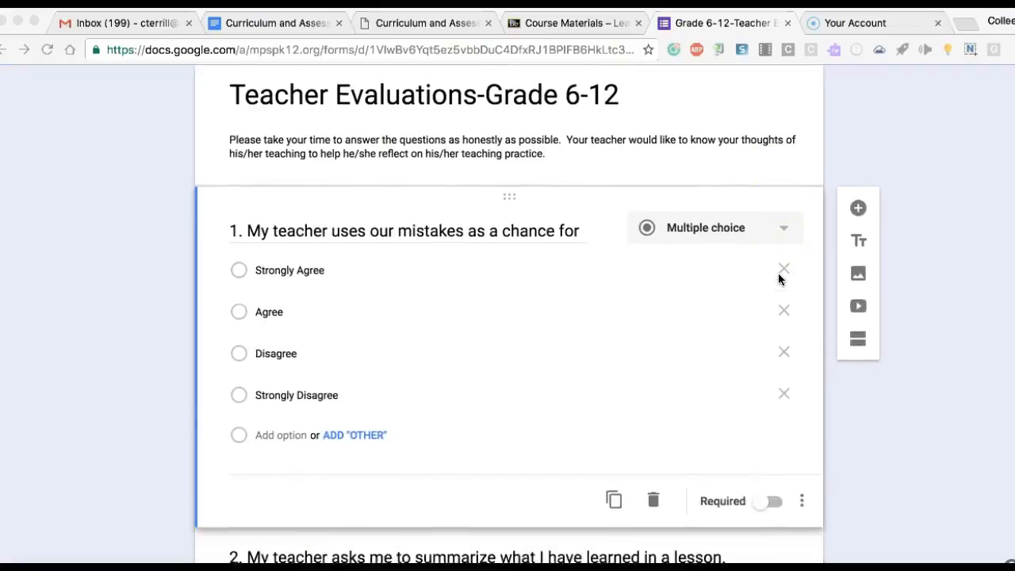
{"action": "scroll", "coordinate": [777, 279], "scroll_direction": "down", "scroll_amount": 5}
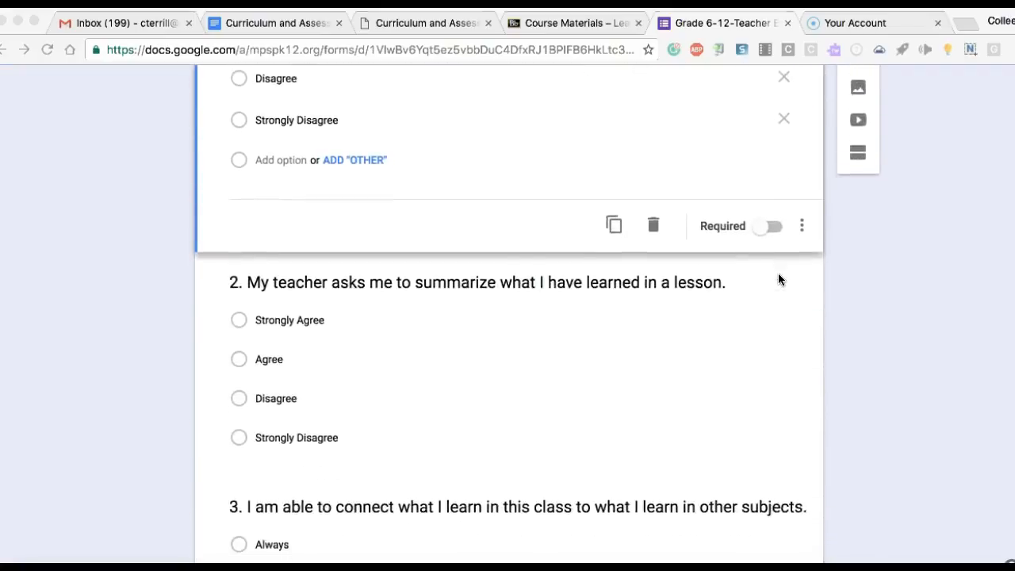
{"action": "scroll", "coordinate": [778, 279], "scroll_direction": "down", "scroll_amount": 4}
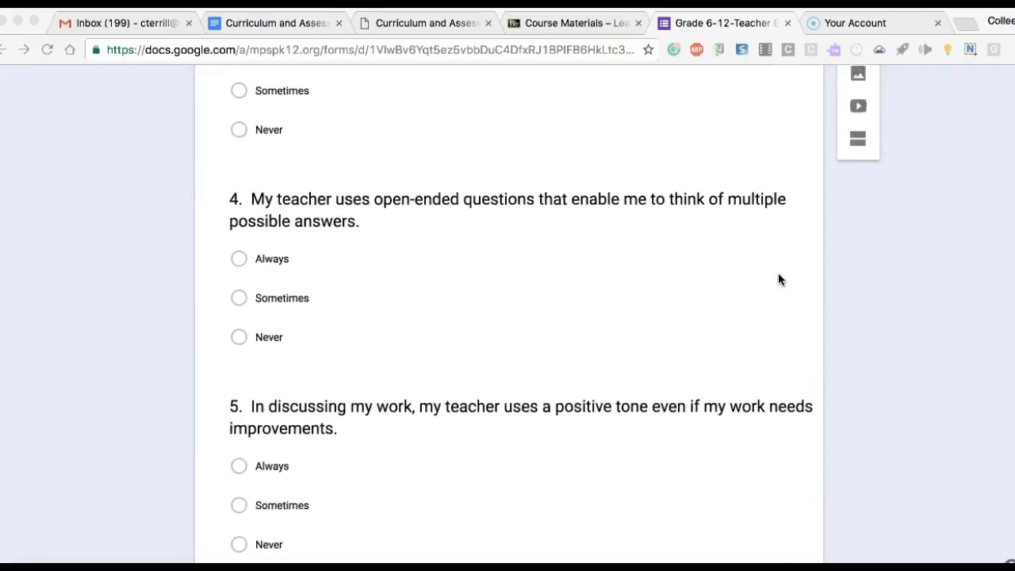
{"action": "scroll", "coordinate": [778, 279], "scroll_direction": "up", "scroll_amount": 5}
{"action": "scroll", "coordinate": [778, 279], "scroll_direction": "up", "scroll_amount": 2}
{"action": "left_click", "coordinate": [658, 167]}
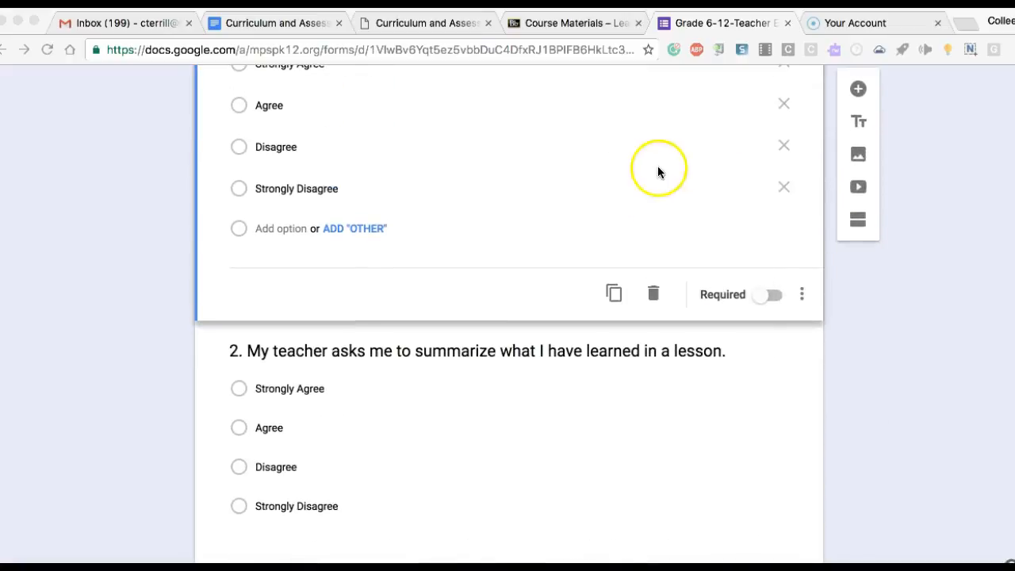
{"action": "left_click", "coordinate": [662, 489]}
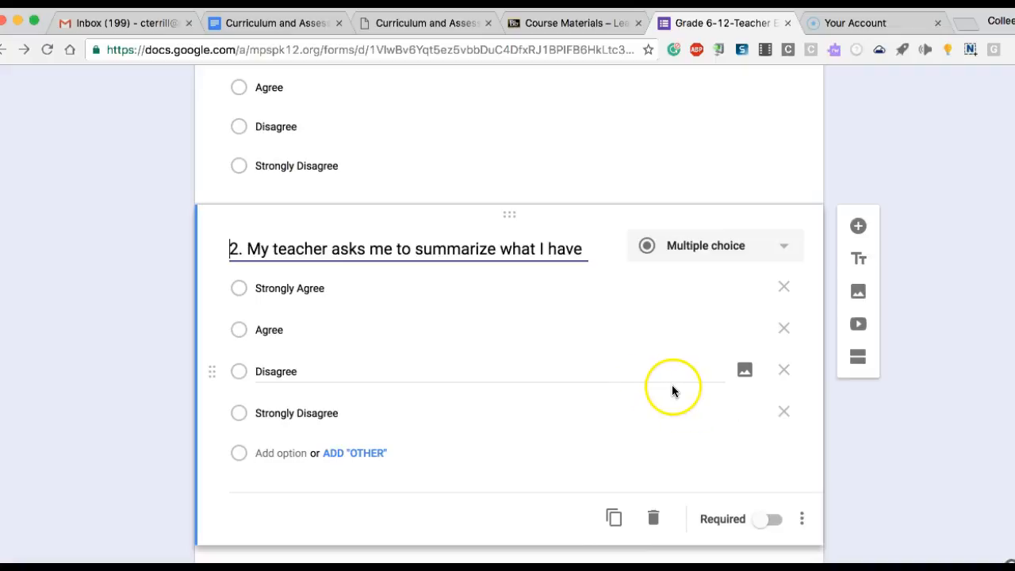
{"action": "left_click_drag", "start_coordinate": [566, 219], "coordinate": [560, 471]}
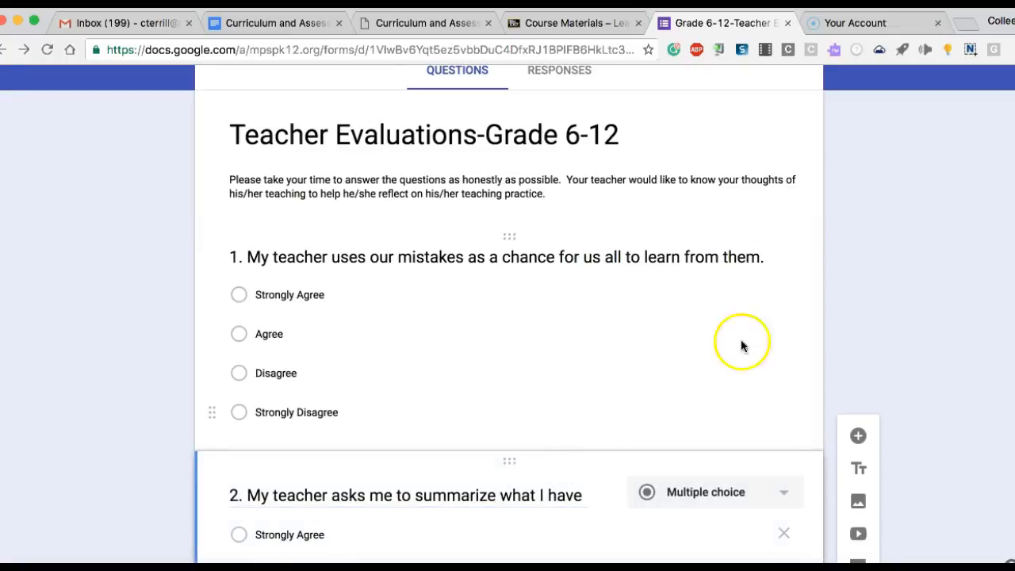
{"action": "scroll", "coordinate": [915, 265], "scroll_direction": "down", "scroll_amount": 10}
{"action": "scroll", "coordinate": [915, 267], "scroll_direction": "down", "scroll_amount": 20}
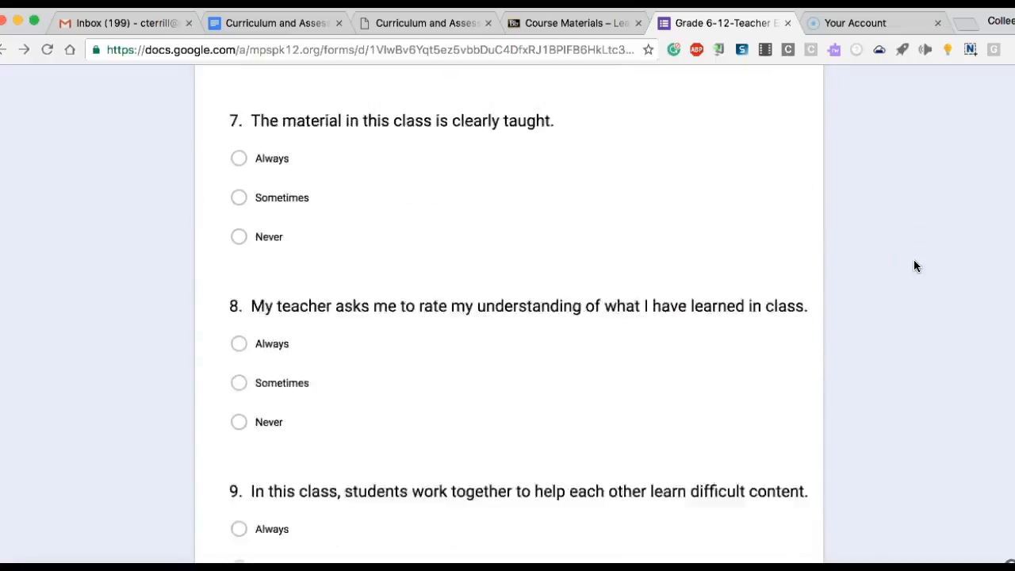
{"action": "scroll", "coordinate": [913, 265], "scroll_direction": "up", "scroll_amount": 10}
{"action": "scroll", "coordinate": [913, 265], "scroll_direction": "down", "scroll_amount": 11}
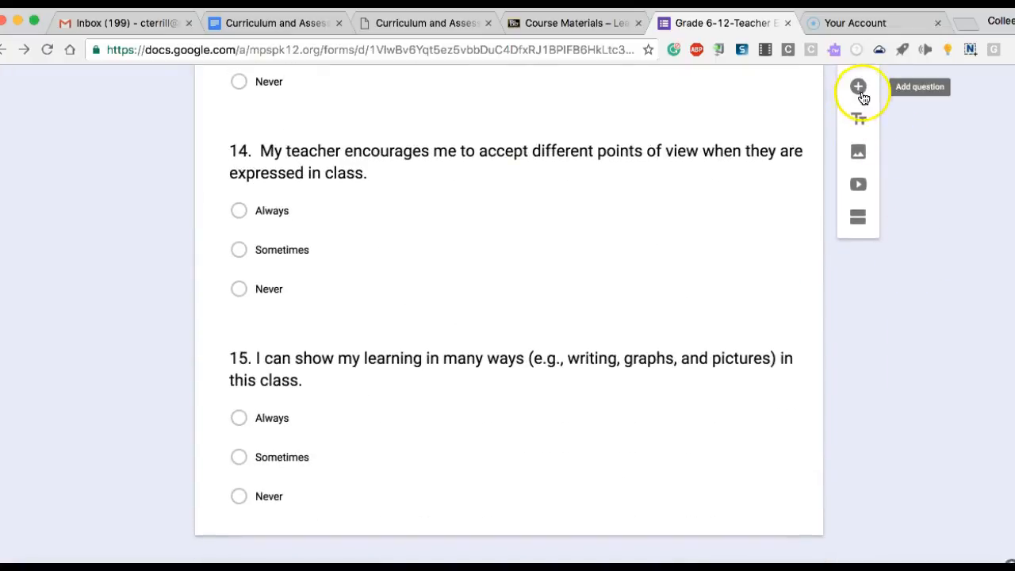
Add a blank question after question 2, view the available question types, and delete the blank question.
{"action": "left_click", "coordinate": [861, 87]}
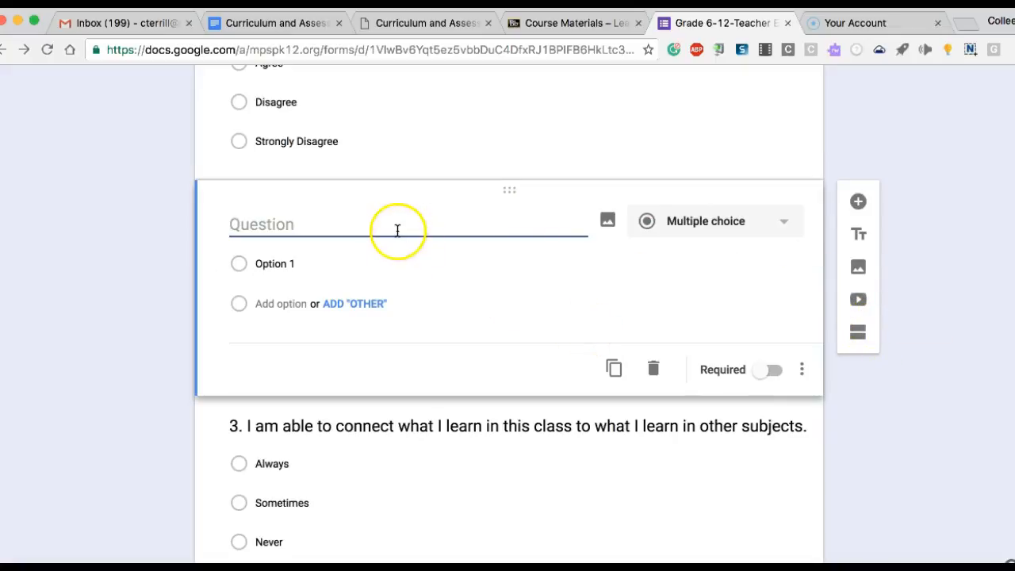
{"action": "left_click", "coordinate": [670, 224]}
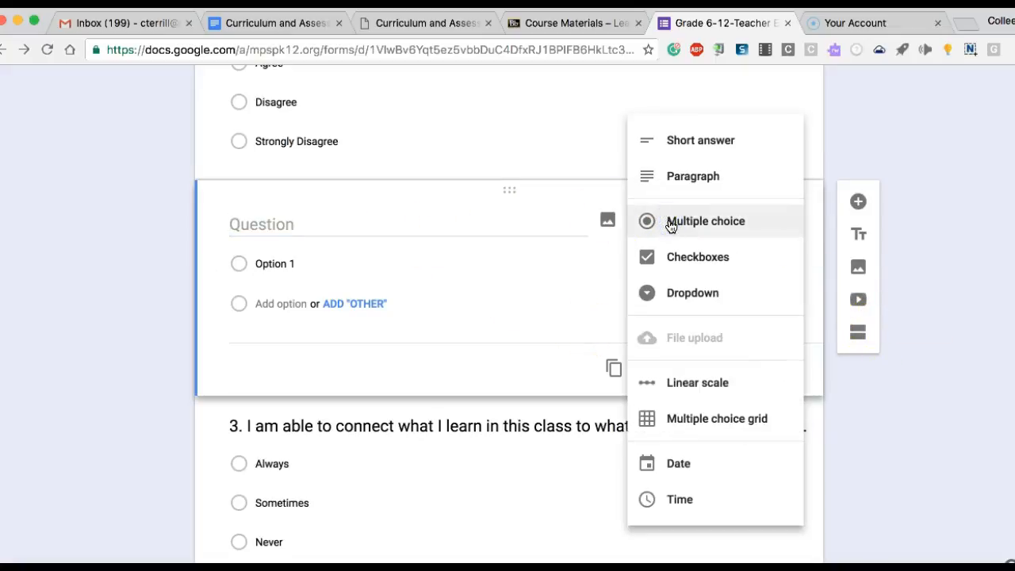
{"action": "left_click", "coordinate": [471, 292]}
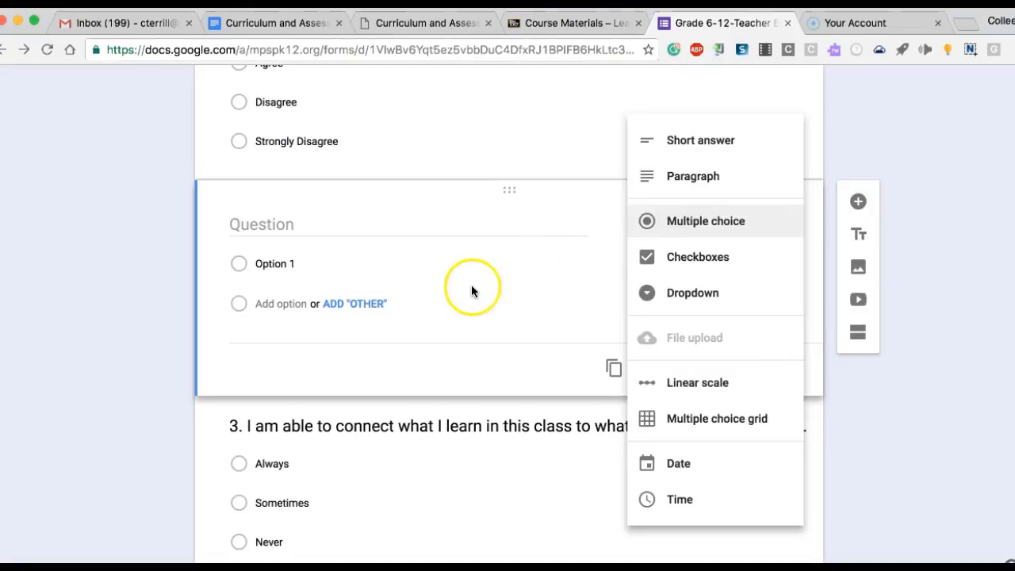
{"action": "left_click", "coordinate": [471, 282]}
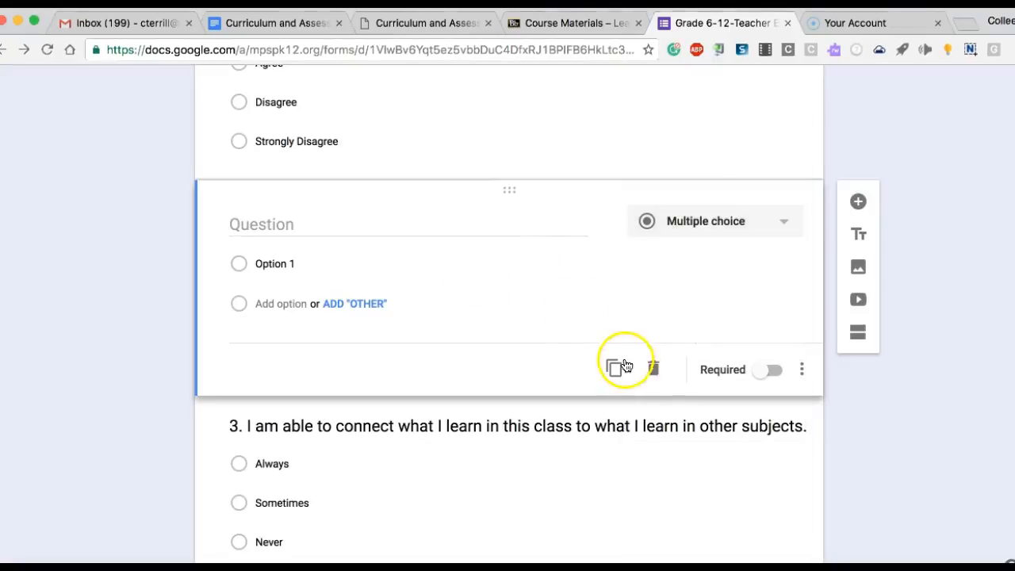
{"action": "left_click", "coordinate": [652, 371]}
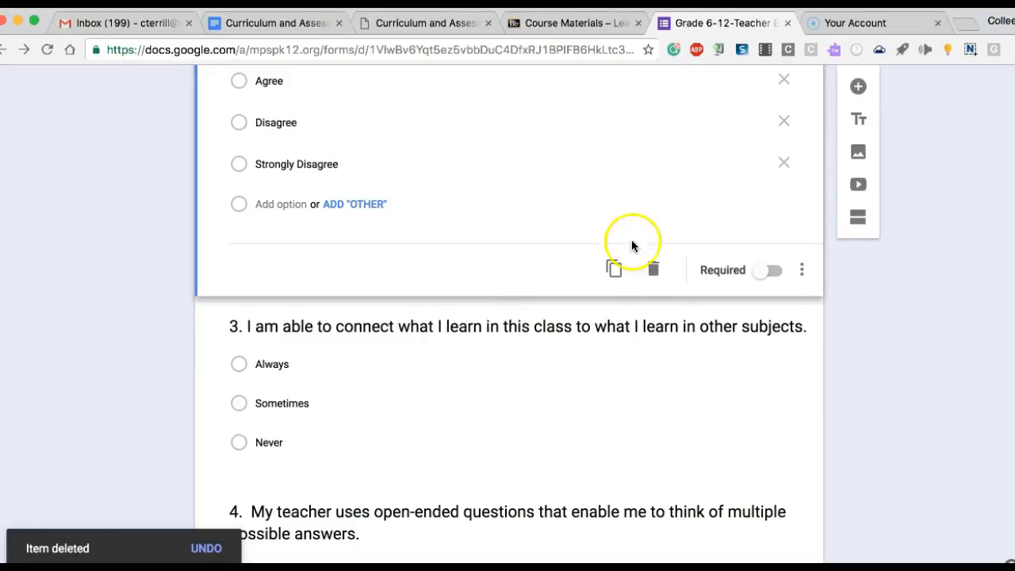
Switch question 2's Required setting on and back off, and view the question's additional options.
{"action": "left_click", "coordinate": [778, 263]}
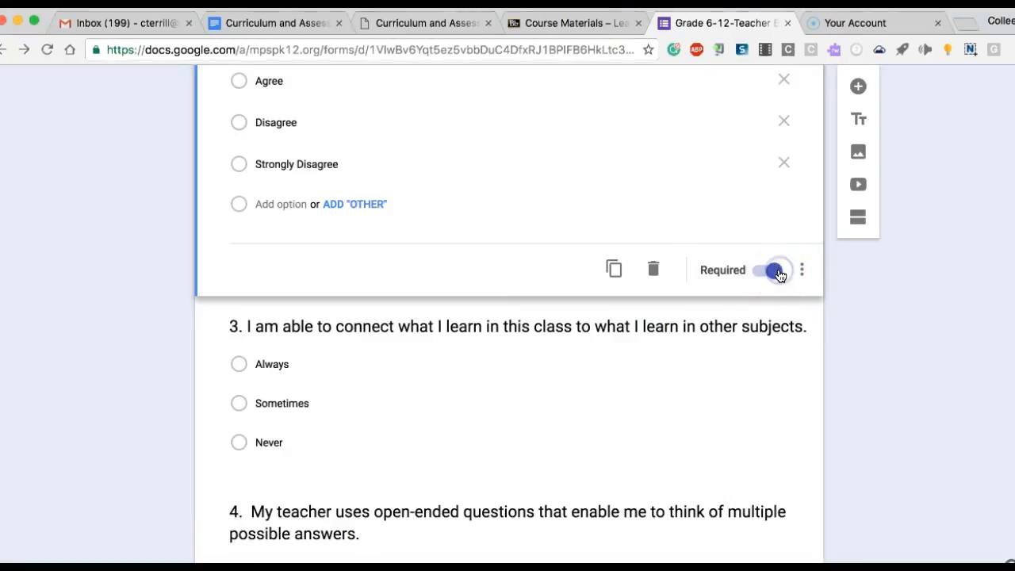
{"action": "left_click", "coordinate": [780, 275]}
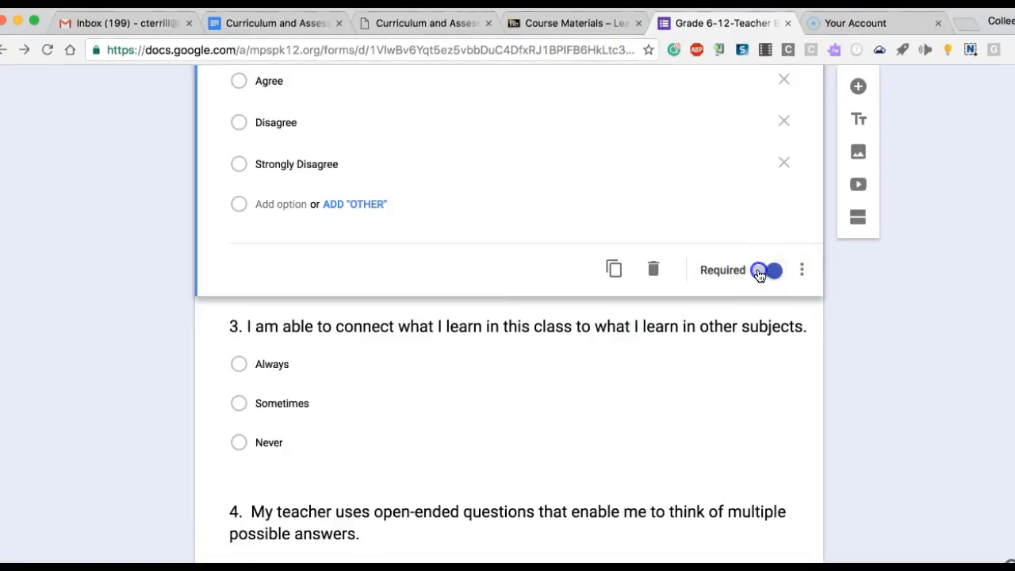
{"action": "left_click", "coordinate": [801, 272]}
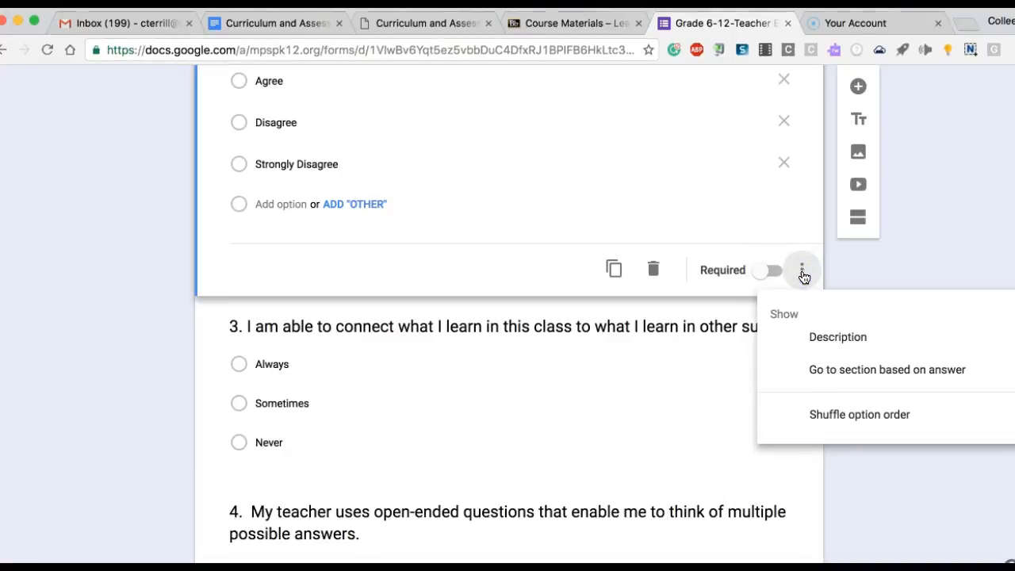
{"action": "left_click", "coordinate": [749, 215]}
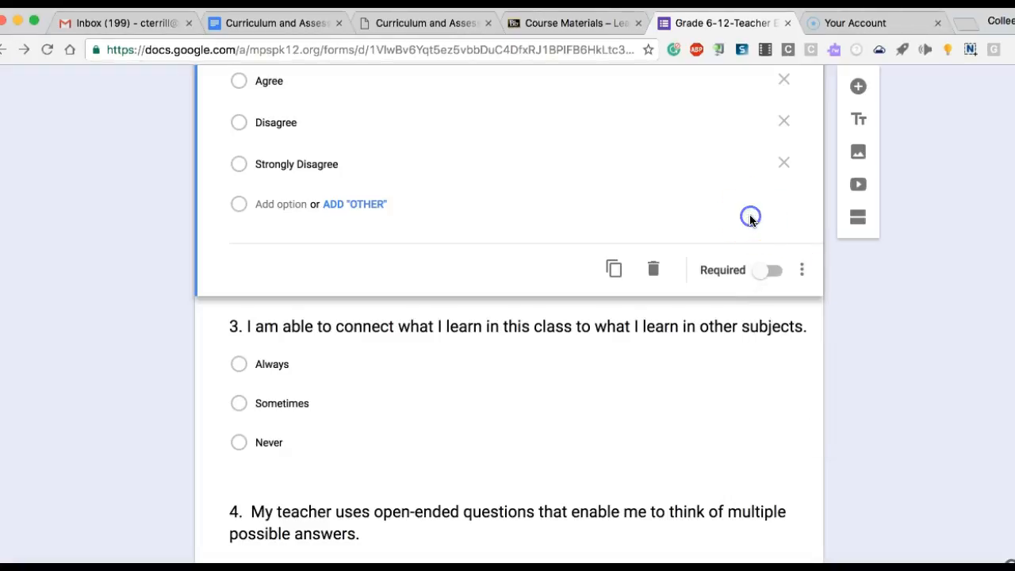
Make a copy of the form named "Copy of Grade 6-12-Teacher Evaluations" without sharing it with the same people, and bring the copy into view.
{"action": "scroll", "coordinate": [751, 220], "scroll_direction": "up", "scroll_amount": 10}
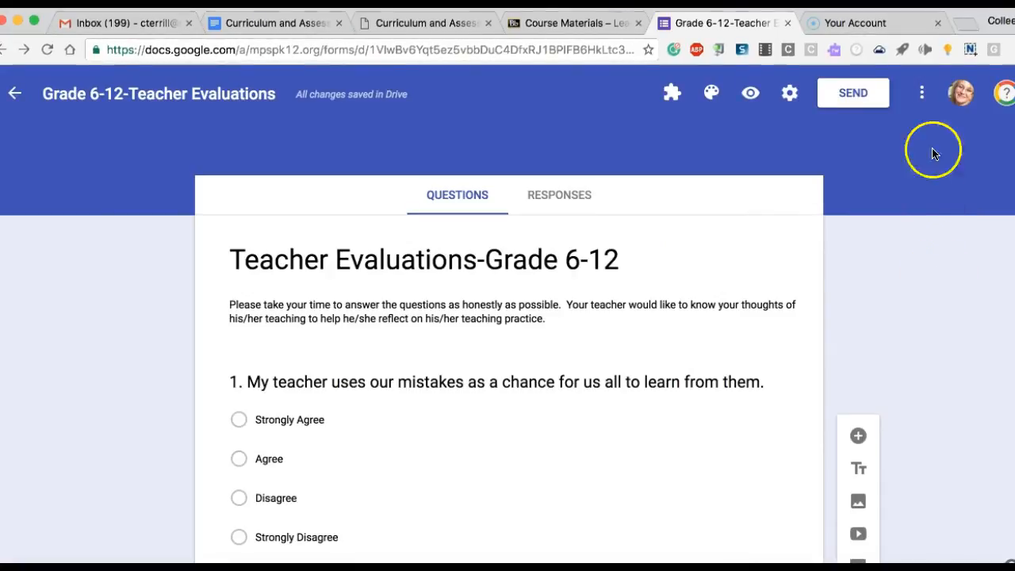
{"action": "left_click", "coordinate": [922, 94]}
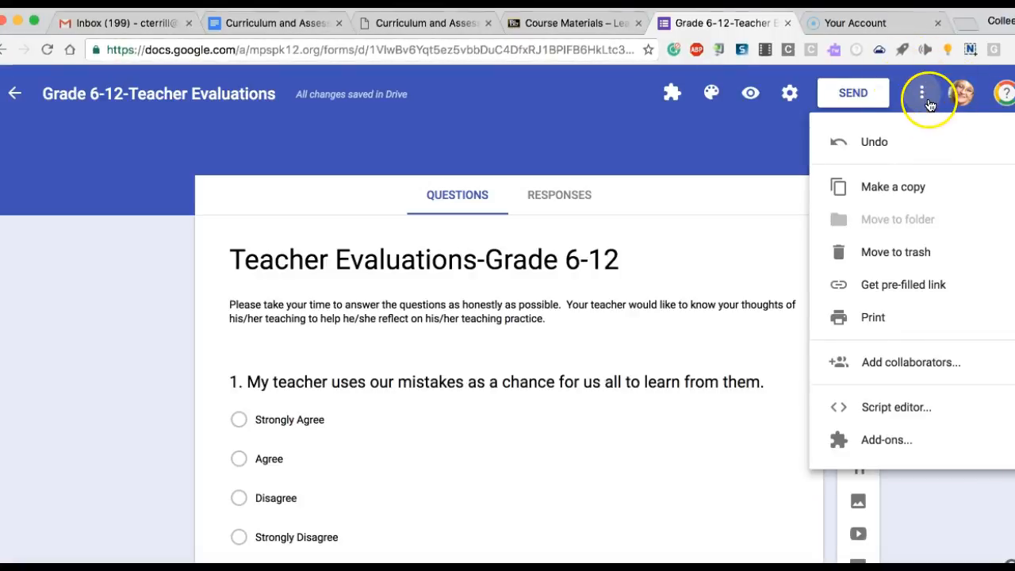
{"action": "left_click", "coordinate": [910, 198]}
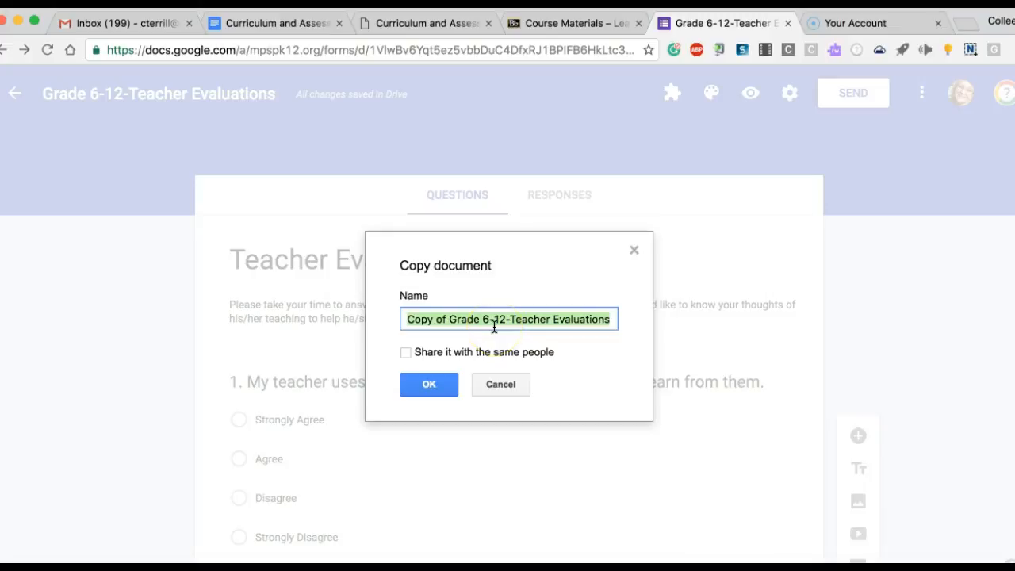
{"action": "left_click", "coordinate": [429, 386]}
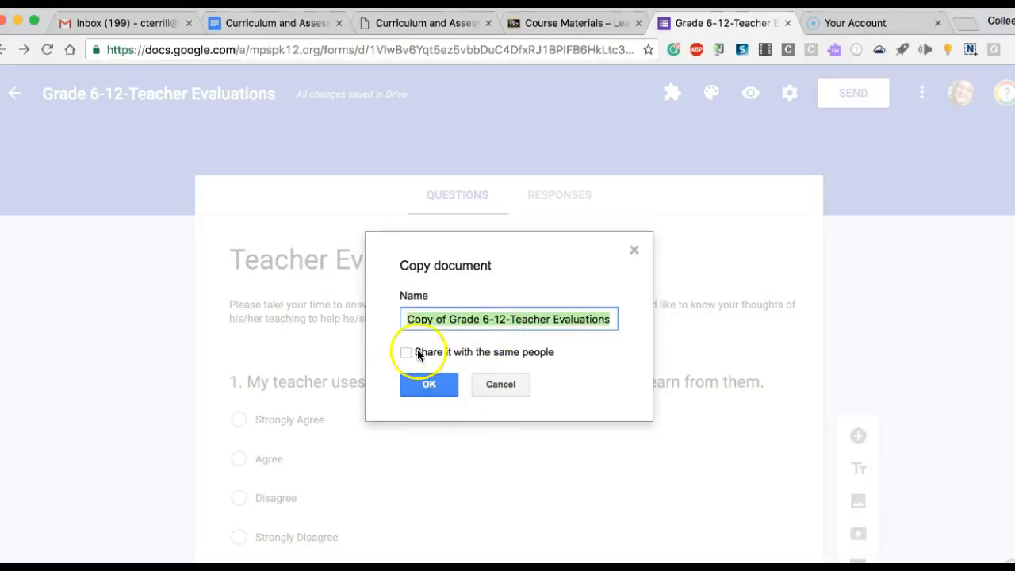
{"action": "left_click", "coordinate": [443, 383]}
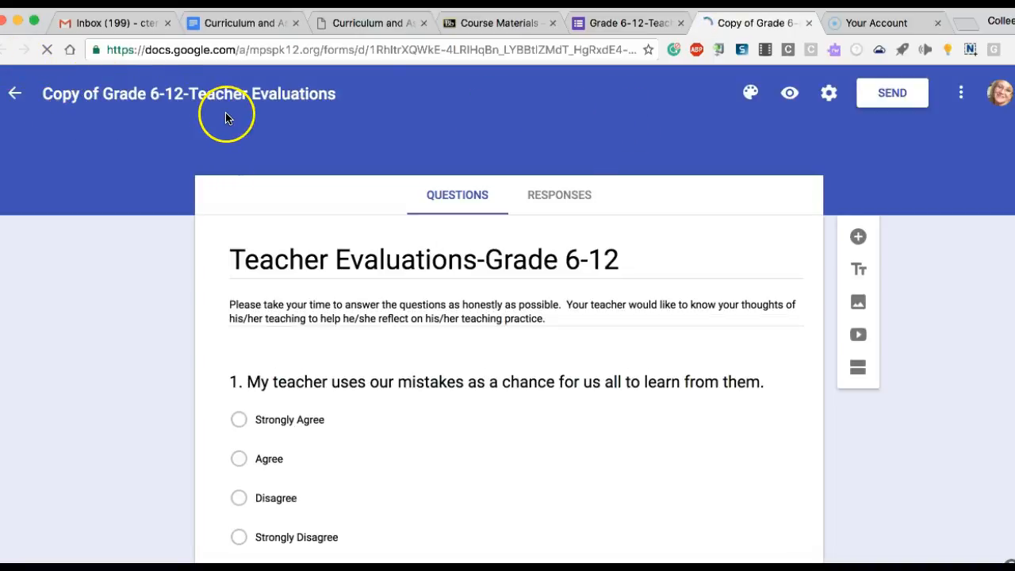
{"action": "left_click", "coordinate": [631, 27]}
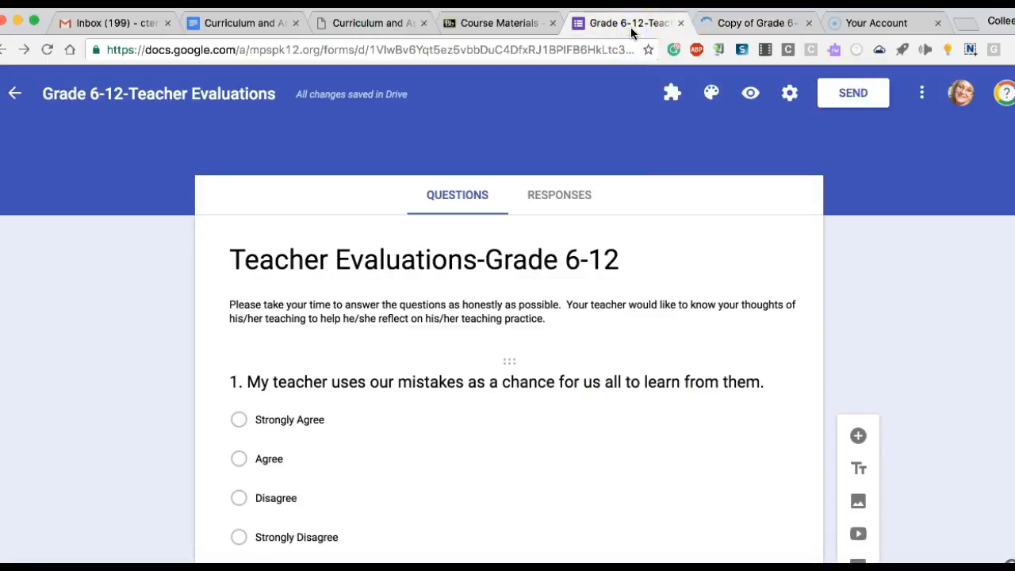
{"action": "left_click", "coordinate": [717, 25]}
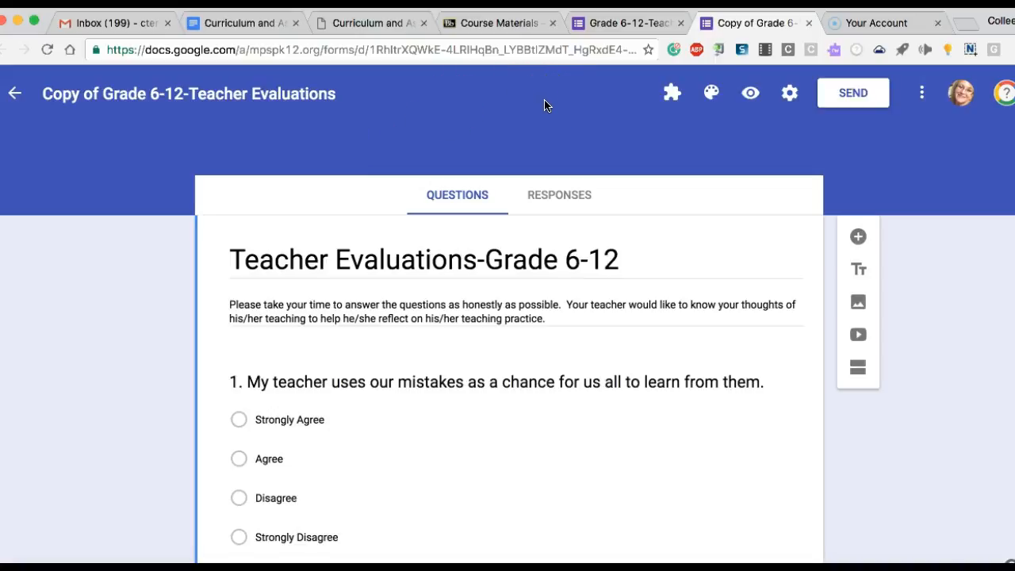
Review the copied form's general settings for e-mail collection, sign-in and respondent permissions, and save them.
{"action": "left_click", "coordinate": [792, 95]}
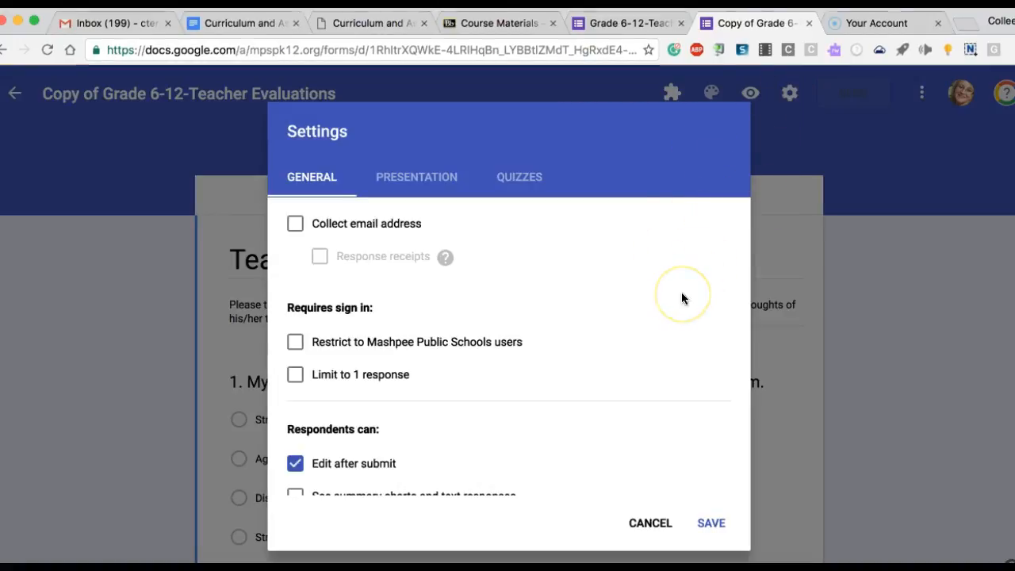
{"action": "scroll", "coordinate": [681, 298], "scroll_direction": "down", "scroll_amount": 2}
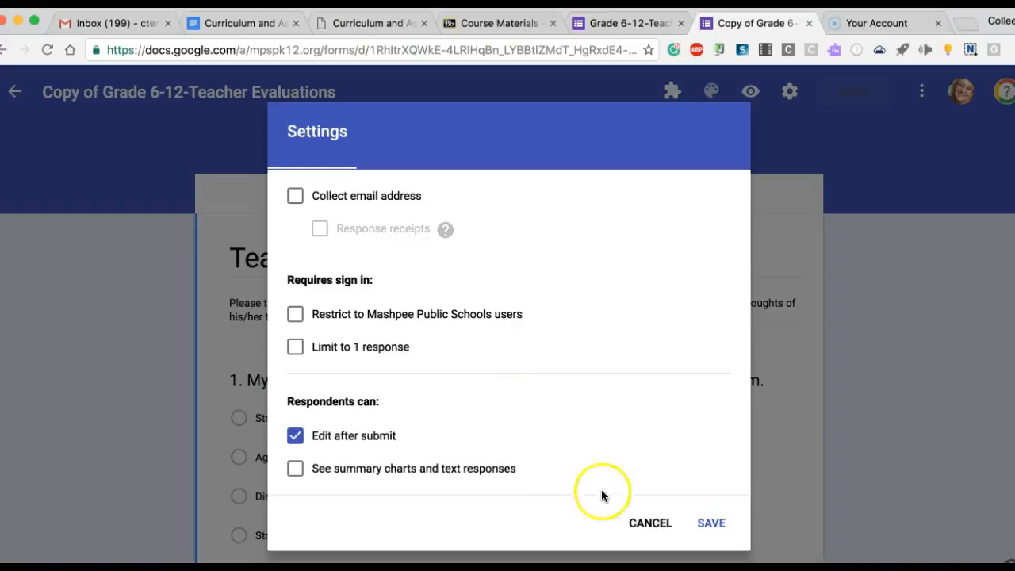
{"action": "left_click", "coordinate": [711, 524]}
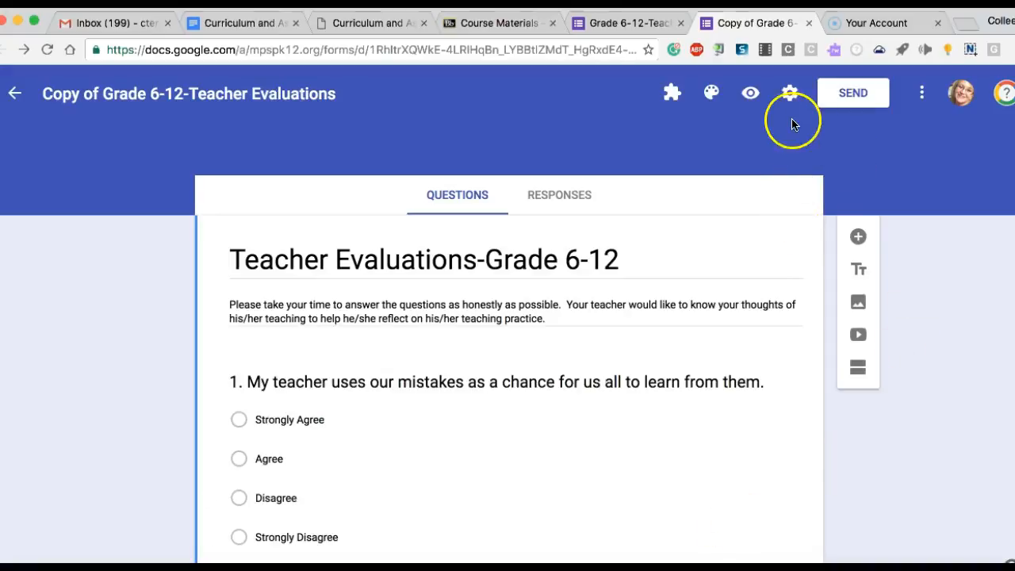
Set the copied form's collaborator link sharing to "On - Anyone with the link" with "Can edit" access.
{"action": "left_click", "coordinate": [854, 99]}
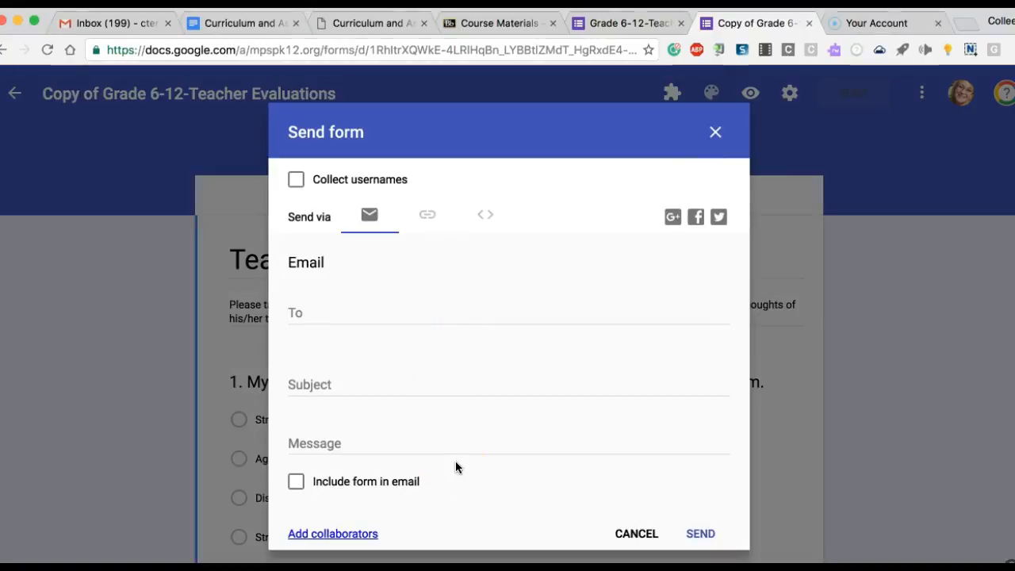
{"action": "left_click", "coordinate": [359, 534]}
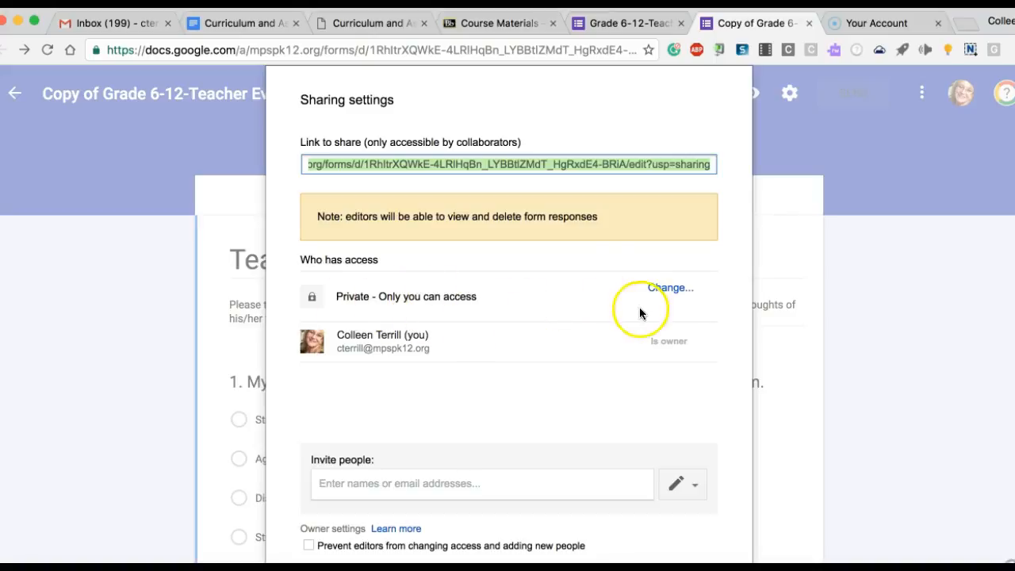
{"action": "left_click", "coordinate": [679, 295]}
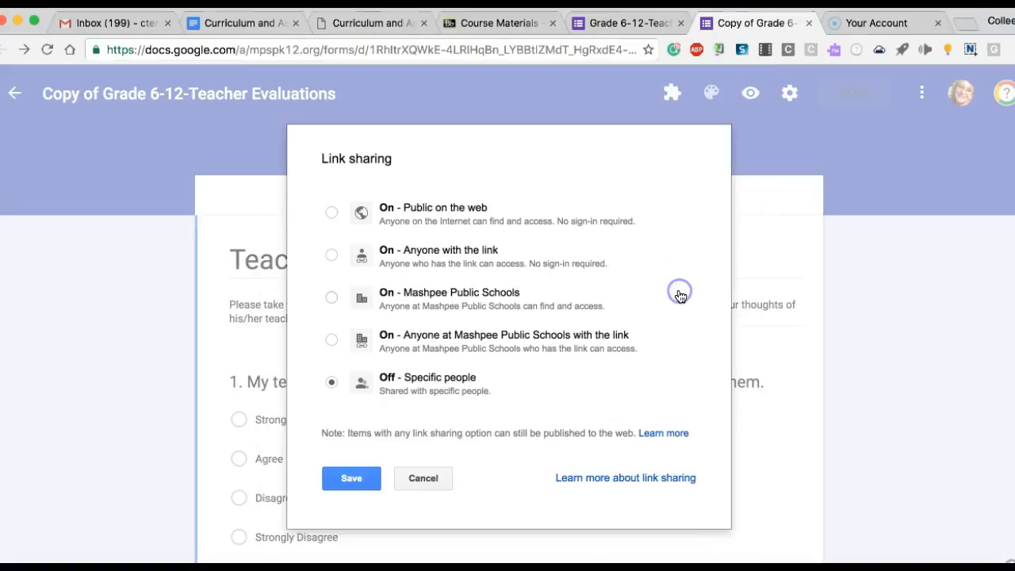
{"action": "left_click", "coordinate": [330, 257]}
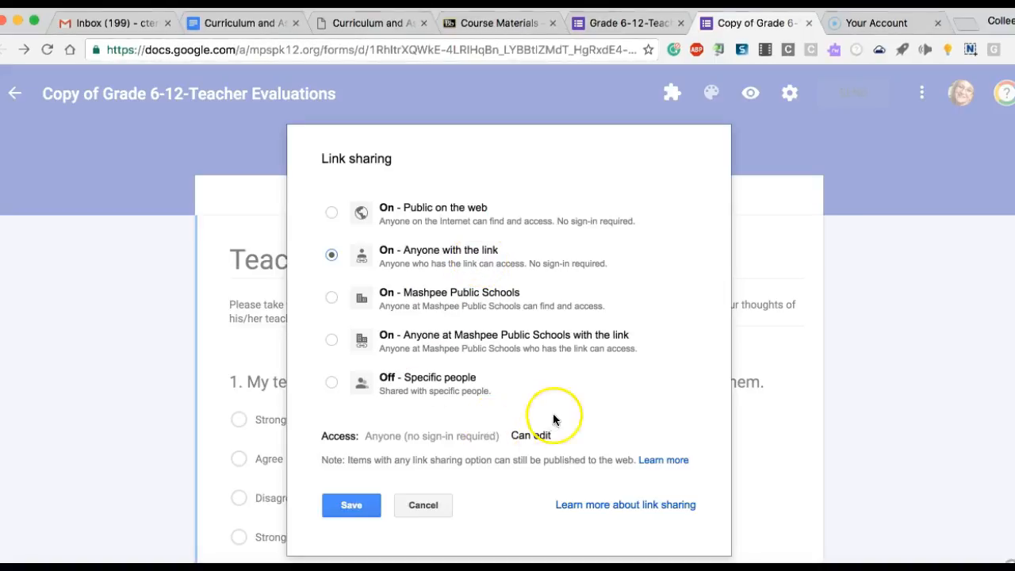
{"action": "left_click", "coordinate": [349, 506]}
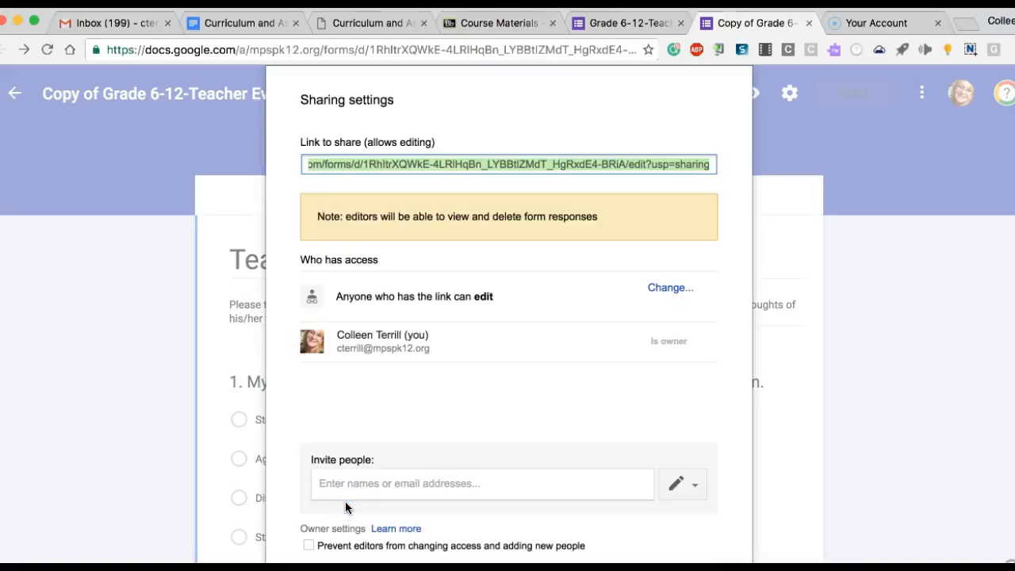
{"action": "scroll", "coordinate": [348, 484], "scroll_direction": "down", "scroll_amount": 2}
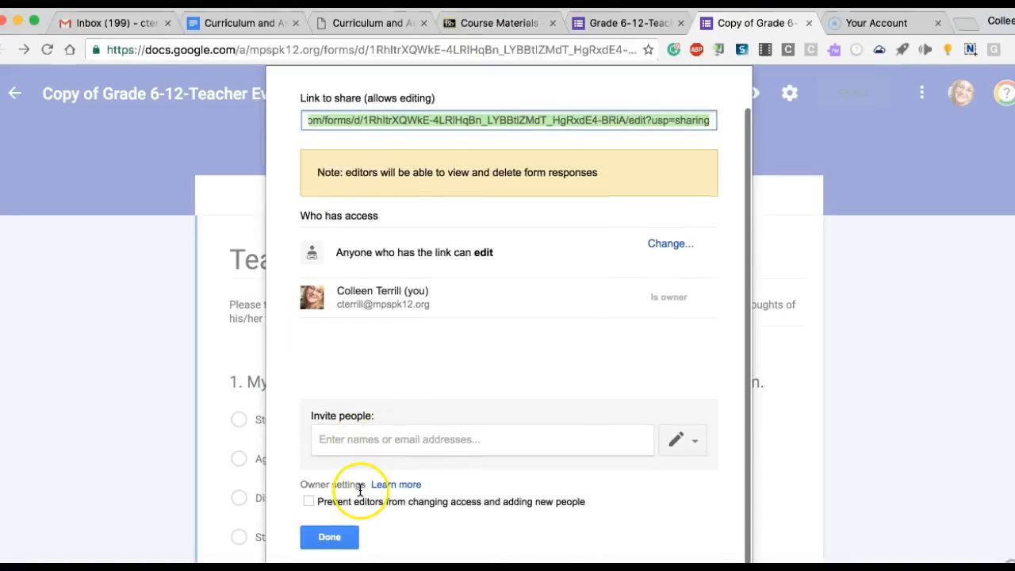
{"action": "left_click", "coordinate": [331, 538]}
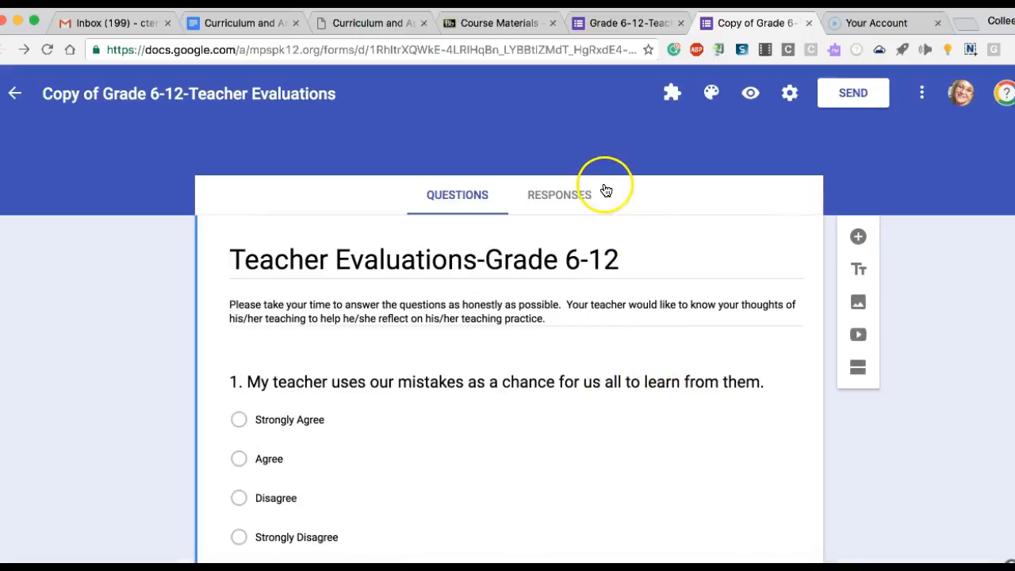
Preview the copied form, compare its web address with the editing address, and look through the previewed questions.
{"action": "left_click", "coordinate": [548, 49]}
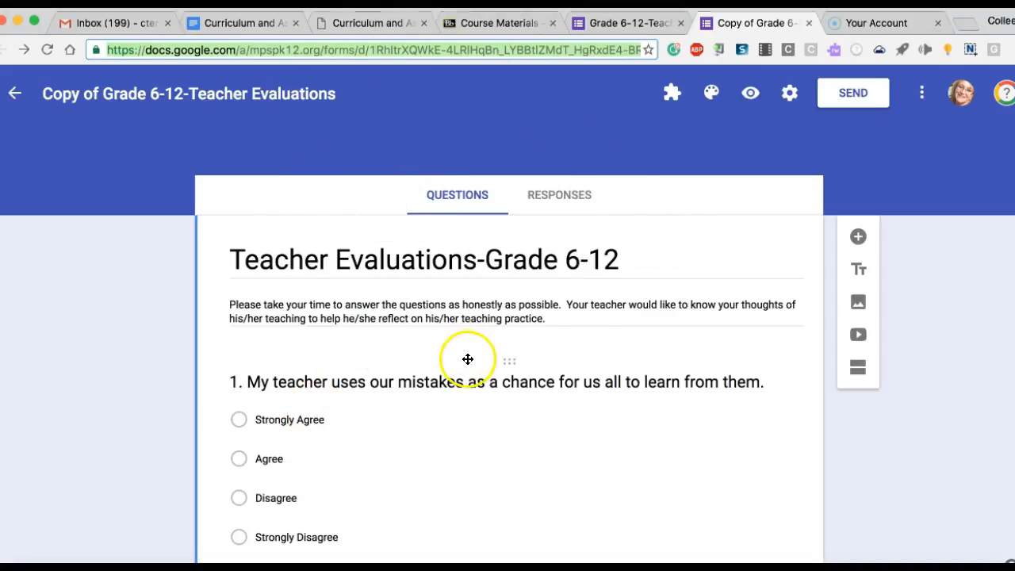
{"action": "left_click", "coordinate": [751, 93]}
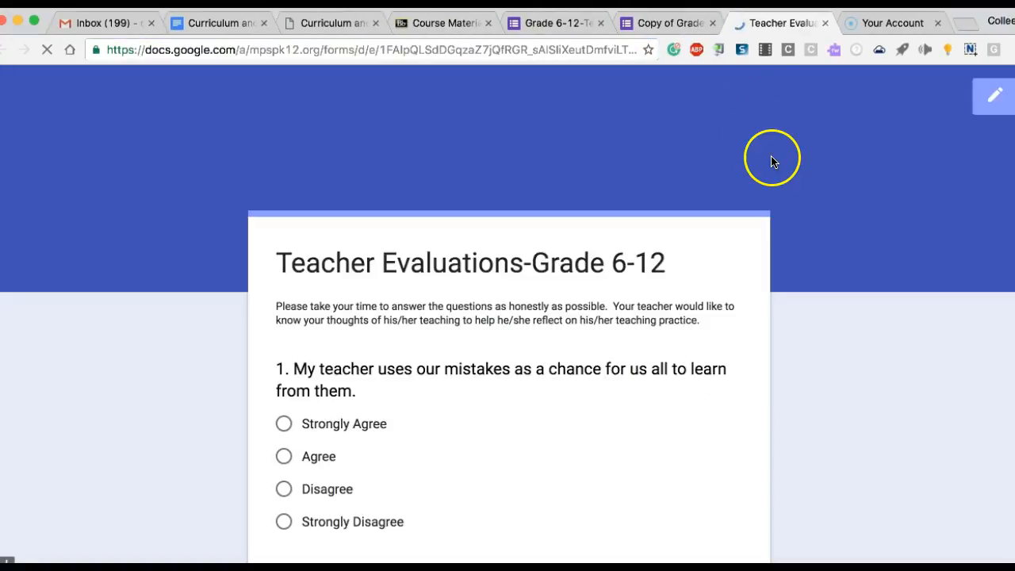
{"action": "left_click", "coordinate": [657, 26]}
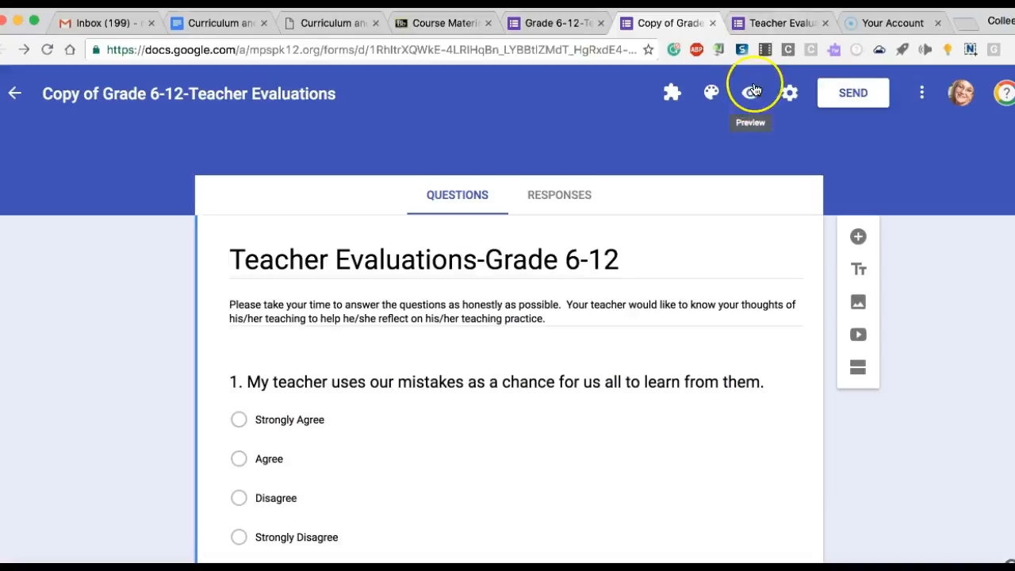
{"action": "left_click", "coordinate": [770, 24]}
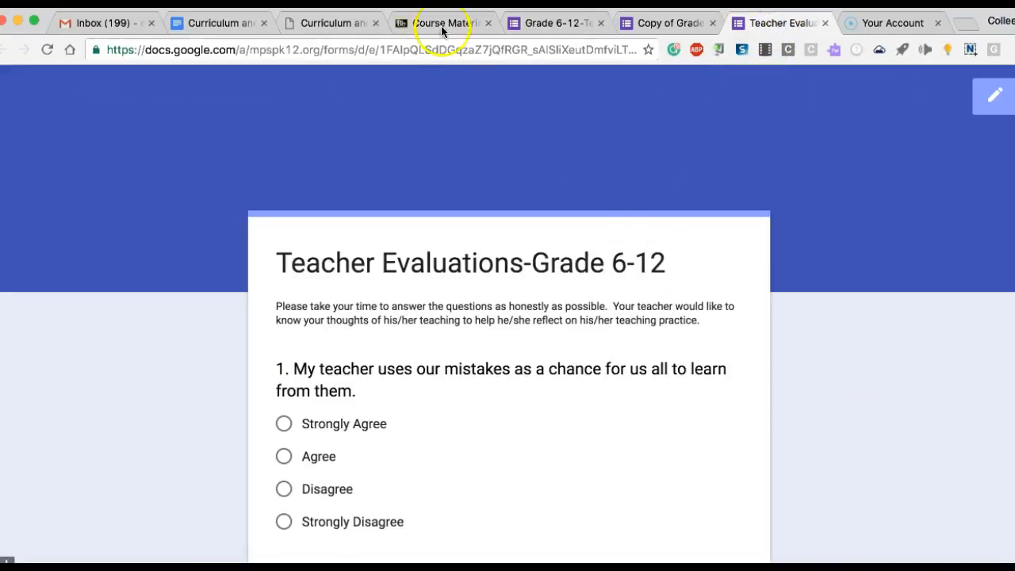
{"action": "left_click", "coordinate": [455, 50]}
{"action": "scroll", "coordinate": [515, 233], "scroll_direction": "down", "scroll_amount": 10}
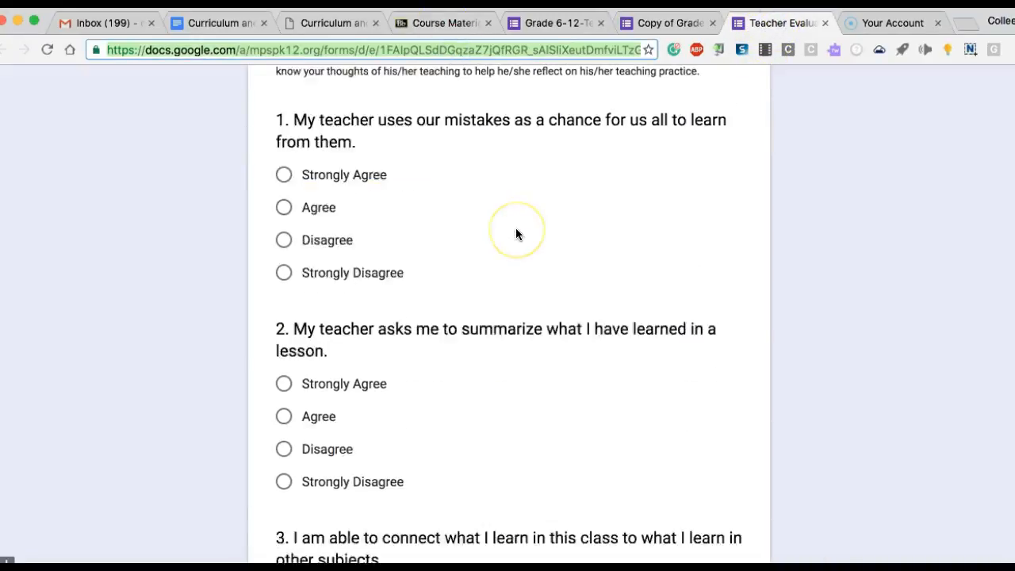
{"action": "scroll", "coordinate": [516, 234], "scroll_direction": "down", "scroll_amount": 15}
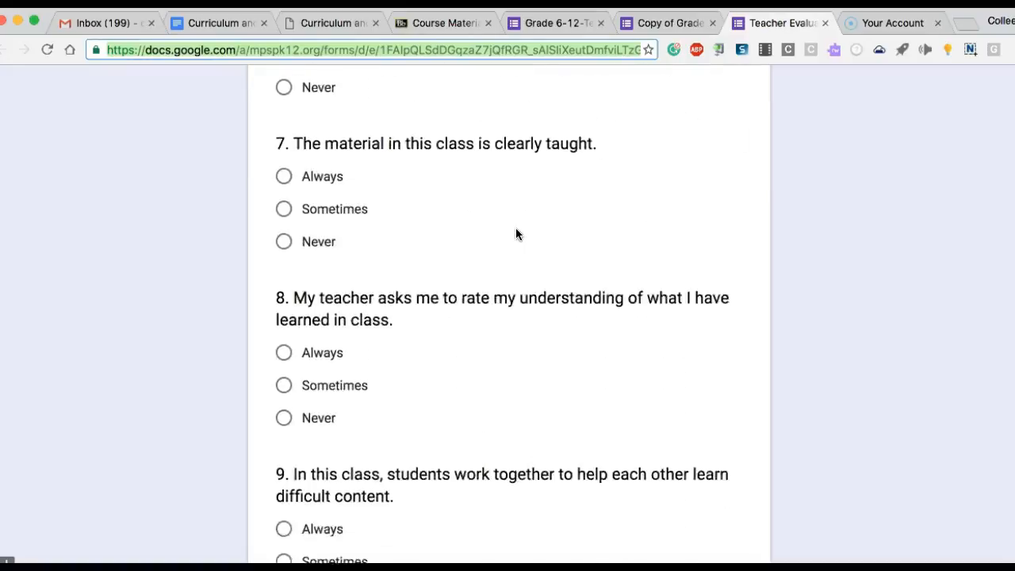
{"action": "scroll", "coordinate": [515, 234], "scroll_direction": "down", "scroll_amount": 8}
{"action": "scroll", "coordinate": [516, 234], "scroll_direction": "up", "scroll_amount": 15}
{"action": "scroll", "coordinate": [515, 231], "scroll_direction": "up", "scroll_amount": 10}
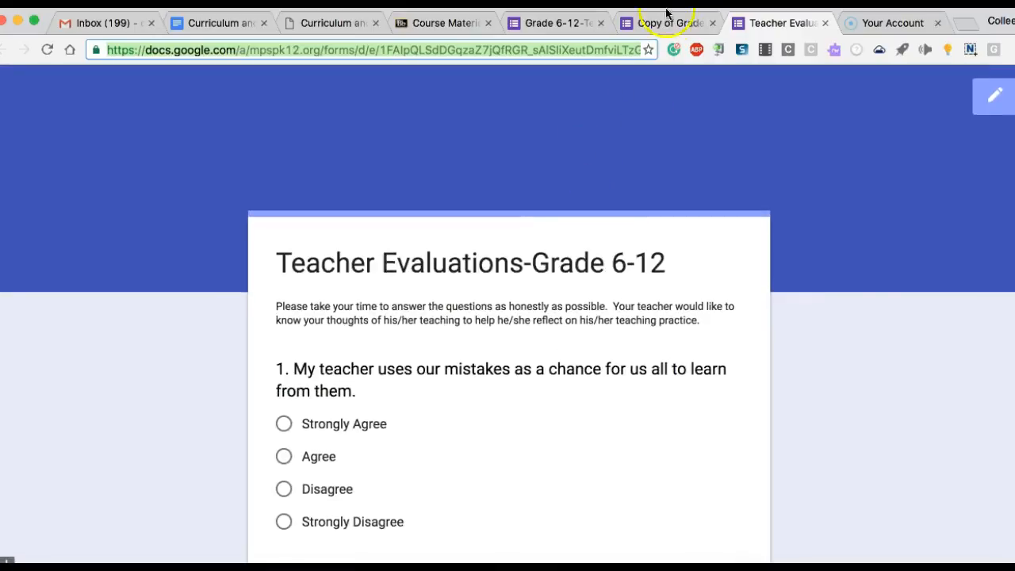
Return to the copied form's editing view and look through its questions.
{"action": "left_click", "coordinate": [666, 22]}
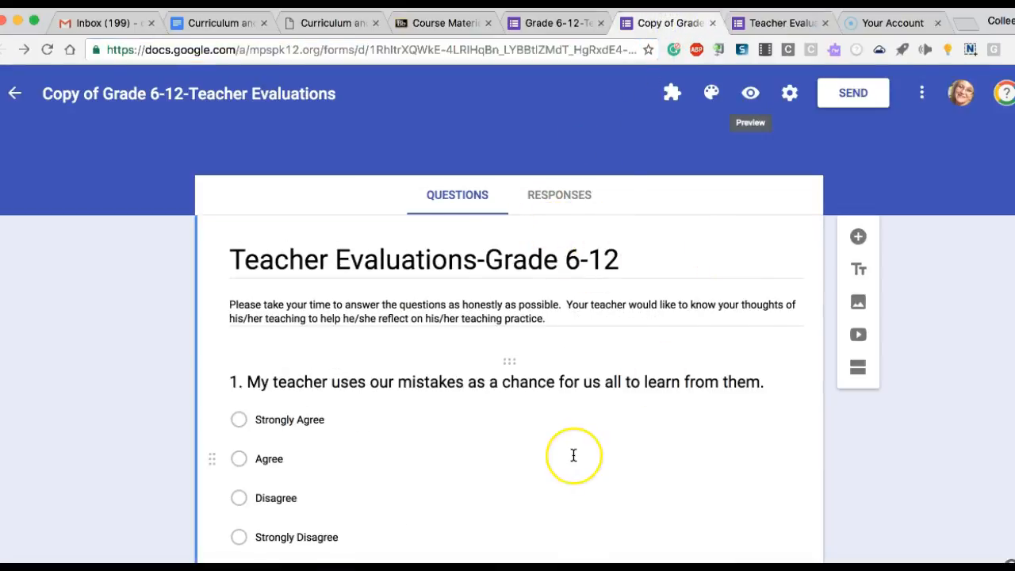
{"action": "scroll", "coordinate": [573, 455], "scroll_direction": "down", "scroll_amount": 5}
{"action": "scroll", "coordinate": [574, 455], "scroll_direction": "down", "scroll_amount": 8}
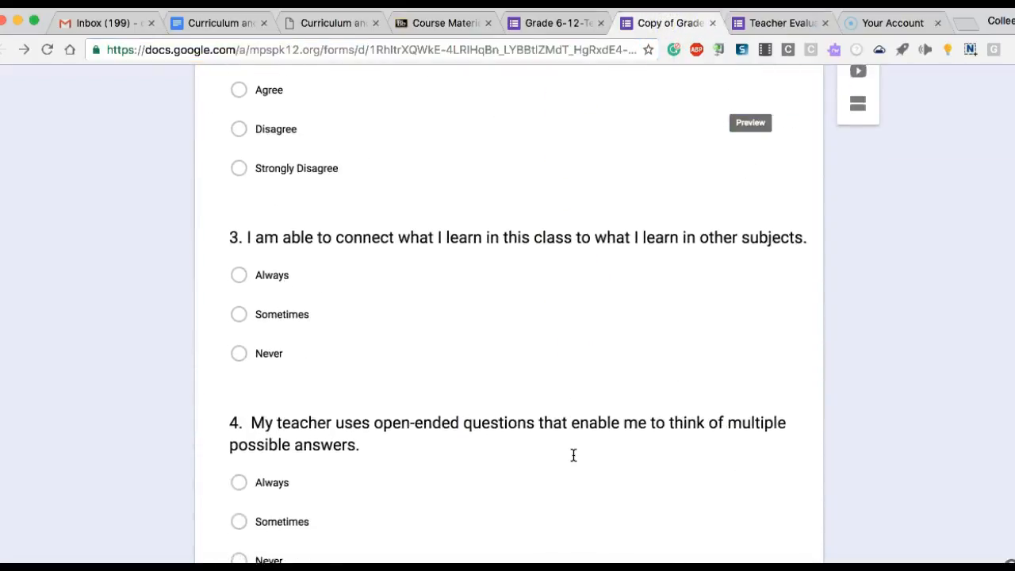
{"action": "scroll", "coordinate": [573, 455], "scroll_direction": "down", "scroll_amount": 3}
{"action": "scroll", "coordinate": [573, 455], "scroll_direction": "up", "scroll_amount": 15}
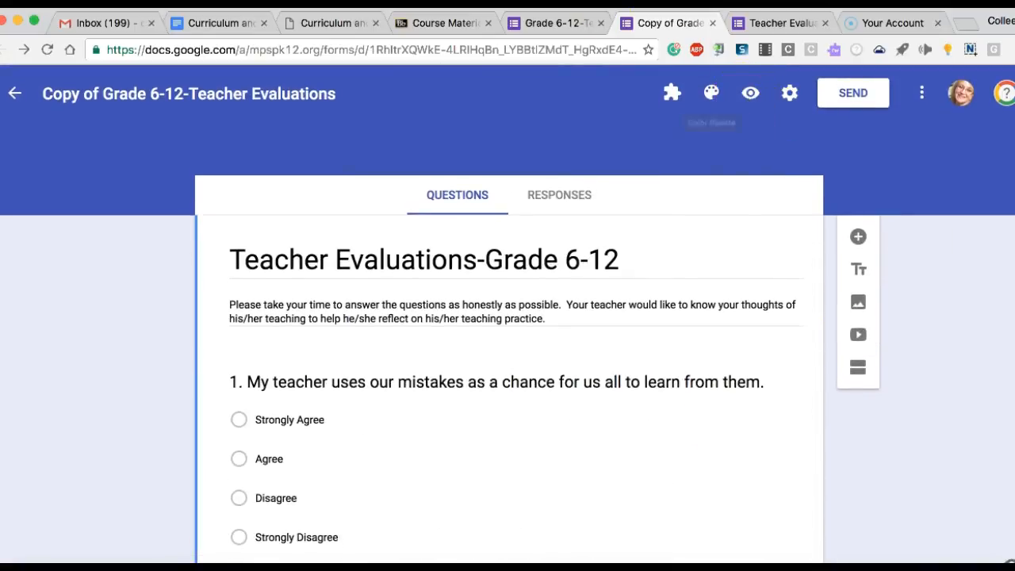
Try green, orange and pink as the copied form's theme colour, and set it back to dark blue.
{"action": "left_click", "coordinate": [712, 95]}
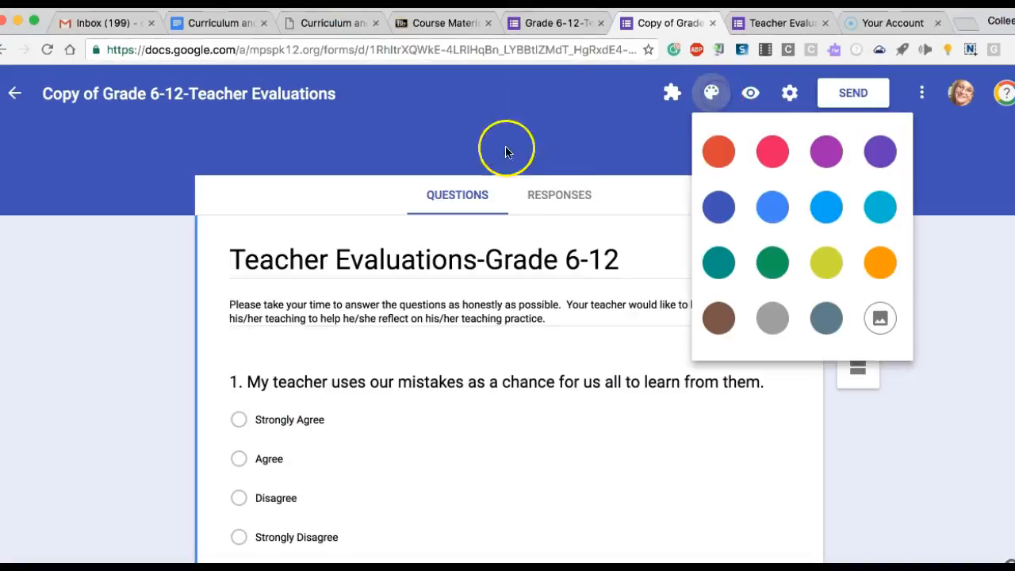
{"action": "left_click", "coordinate": [784, 263]}
{"action": "left_click", "coordinate": [712, 93]}
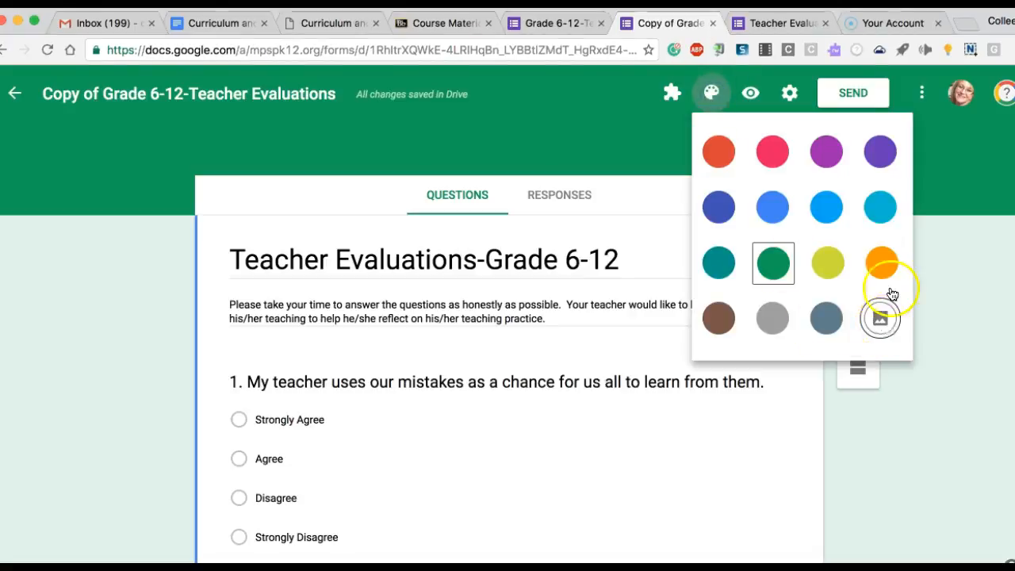
{"action": "left_click", "coordinate": [881, 263]}
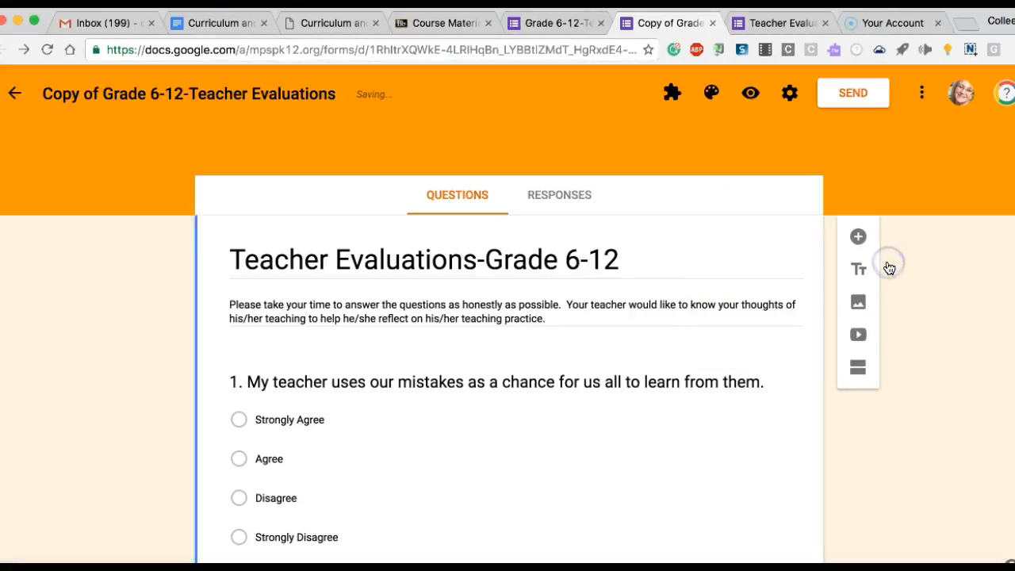
{"action": "left_click", "coordinate": [711, 93]}
{"action": "left_click", "coordinate": [767, 170]}
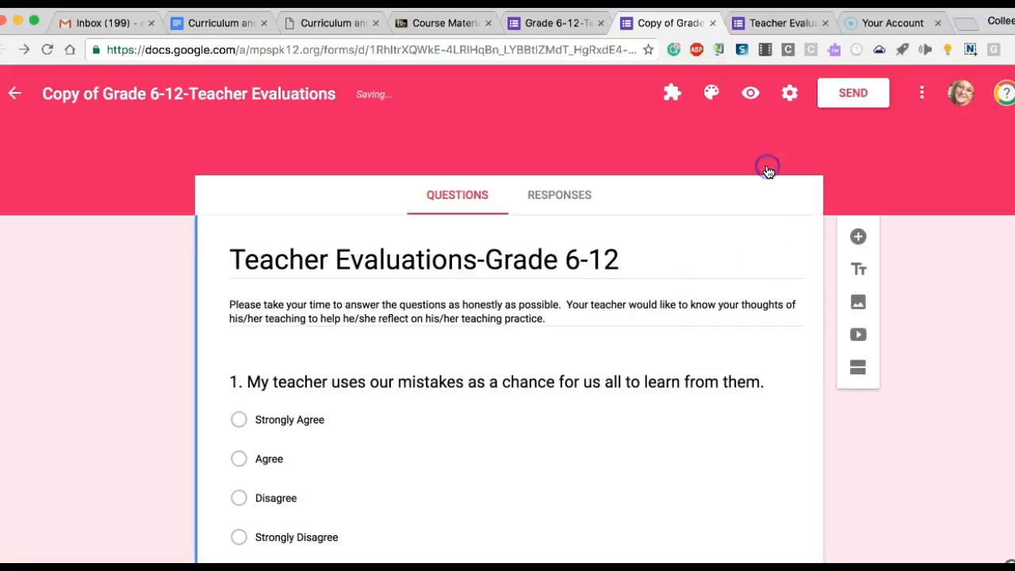
{"action": "left_click", "coordinate": [711, 93]}
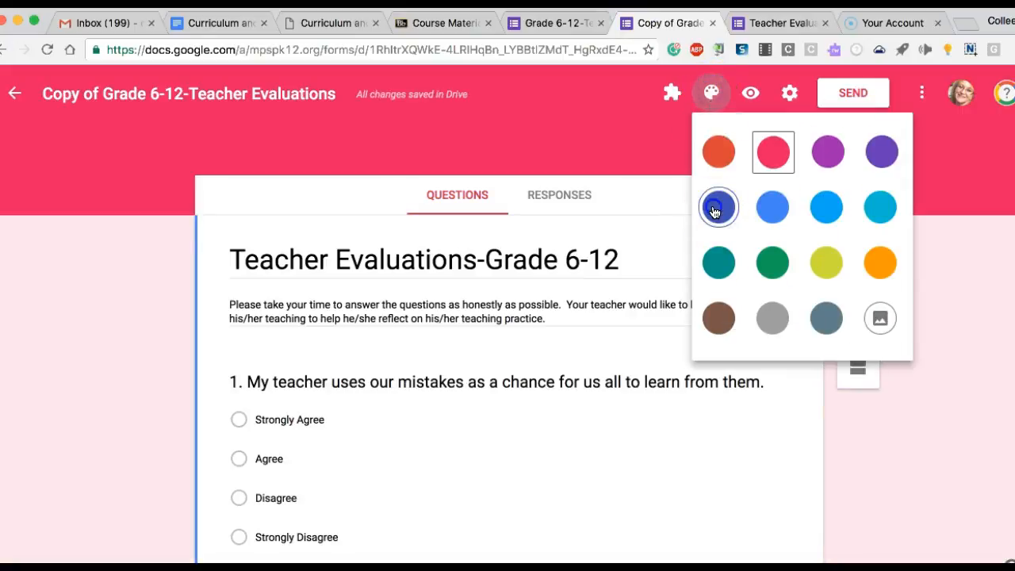
{"action": "left_click", "coordinate": [718, 207]}
View the copied form's available add-ons and its additional form options, and close both lists.
{"action": "left_click", "coordinate": [672, 94]}
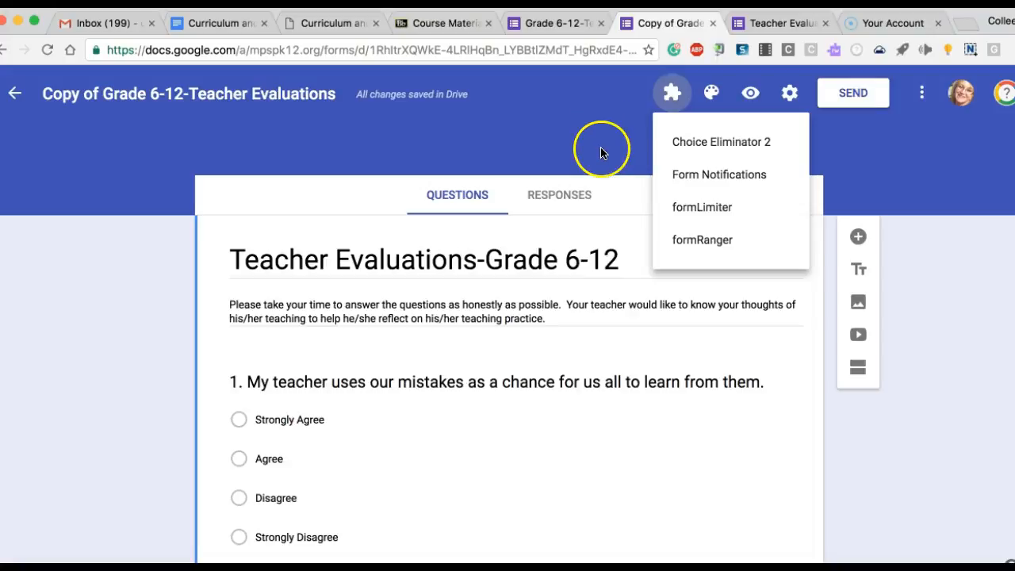
{"action": "left_click", "coordinate": [578, 112]}
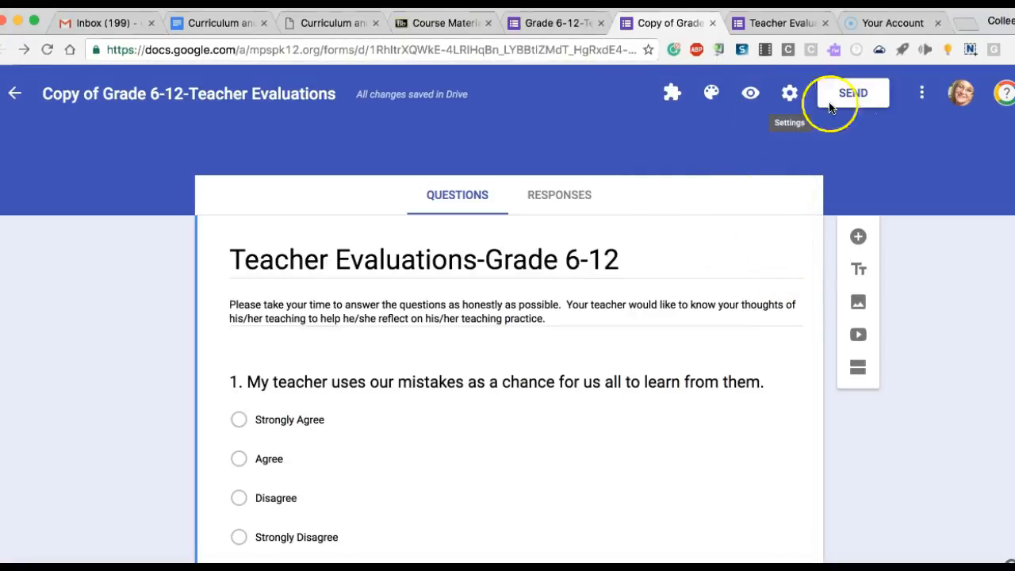
{"action": "left_click", "coordinate": [922, 97]}
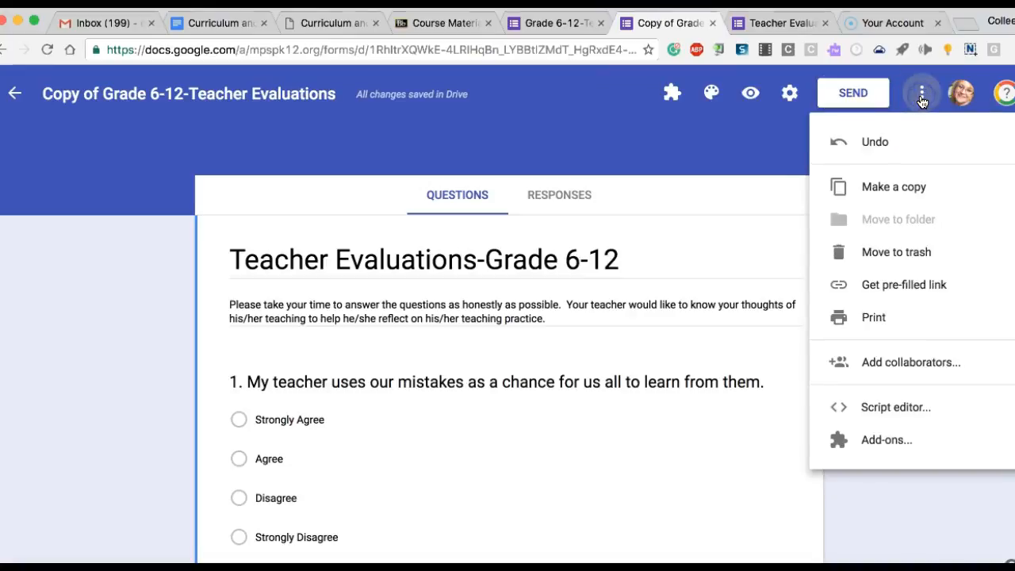
{"action": "left_click", "coordinate": [696, 223]}
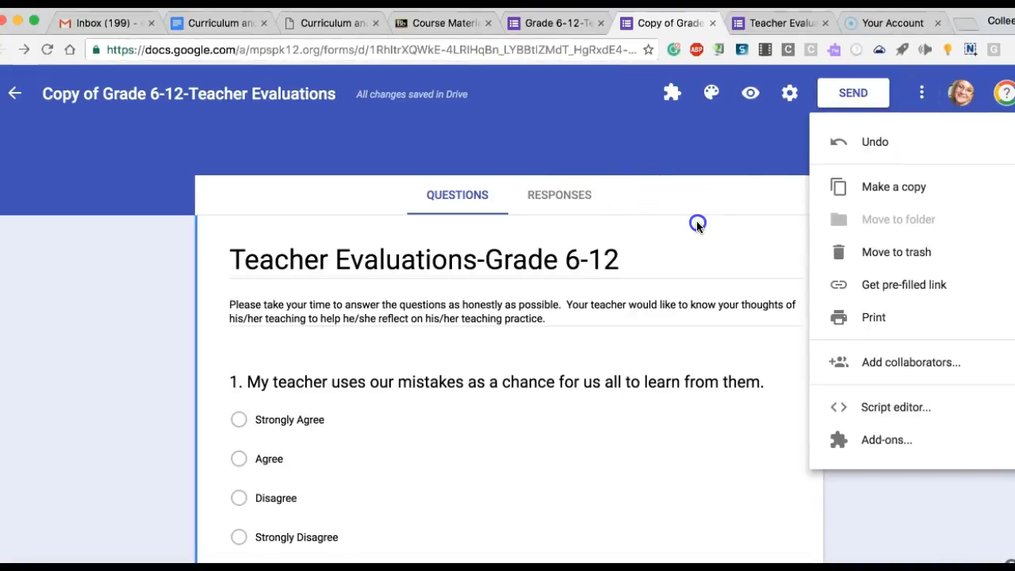
Create a new spreadsheet with the suggested name as the destination for the copied form's responses.
{"action": "scroll", "coordinate": [696, 227], "scroll_direction": "down", "scroll_amount": 3}
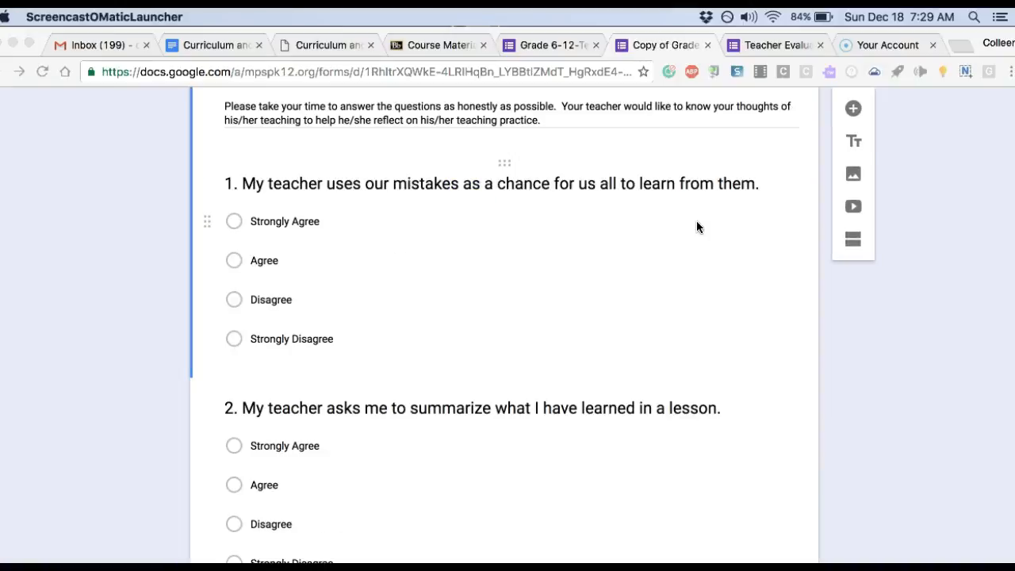
{"action": "scroll", "coordinate": [696, 226], "scroll_direction": "up", "scroll_amount": 3}
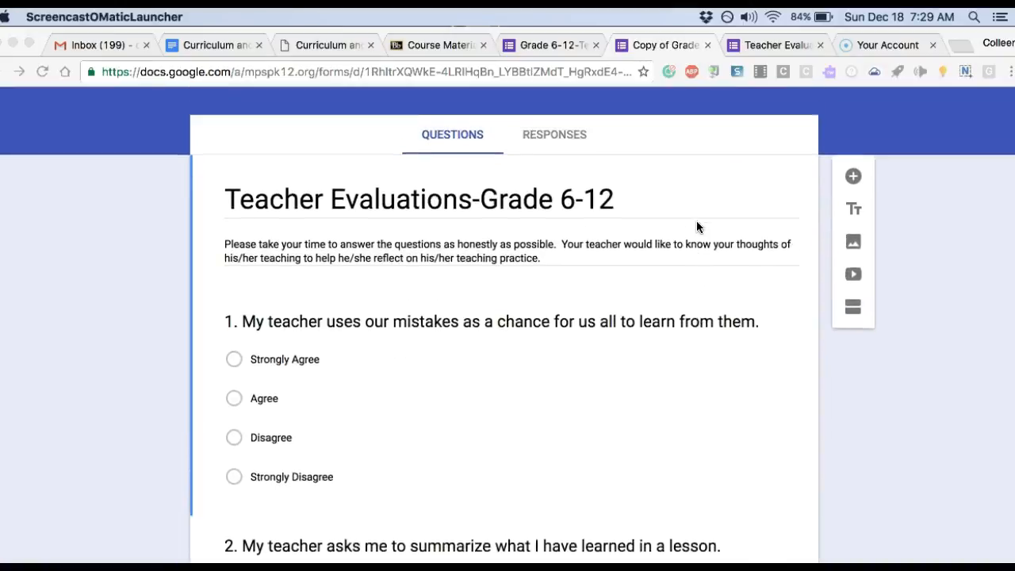
{"action": "scroll", "coordinate": [754, 194], "scroll_direction": "up", "scroll_amount": 2}
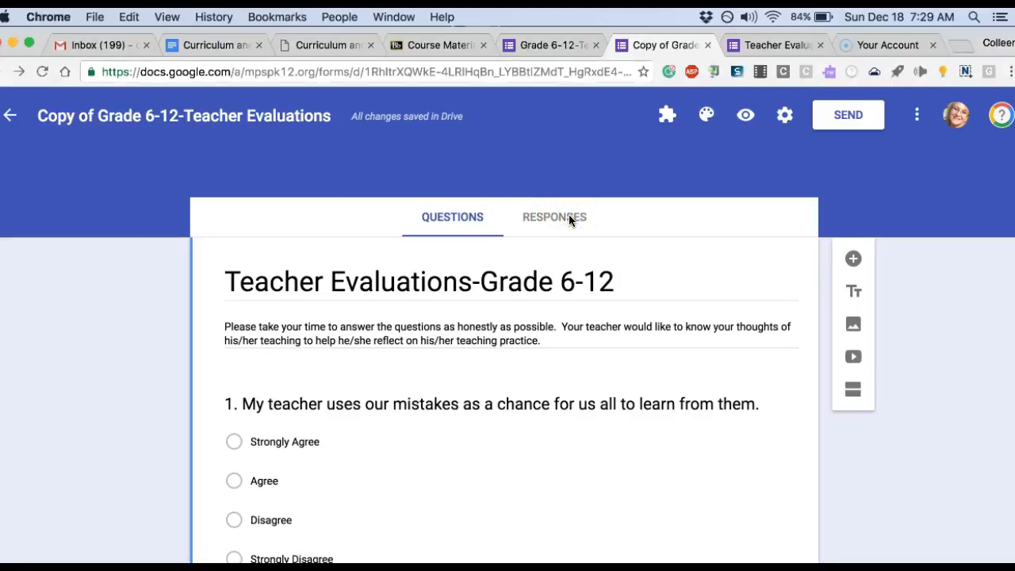
{"action": "left_click", "coordinate": [555, 219]}
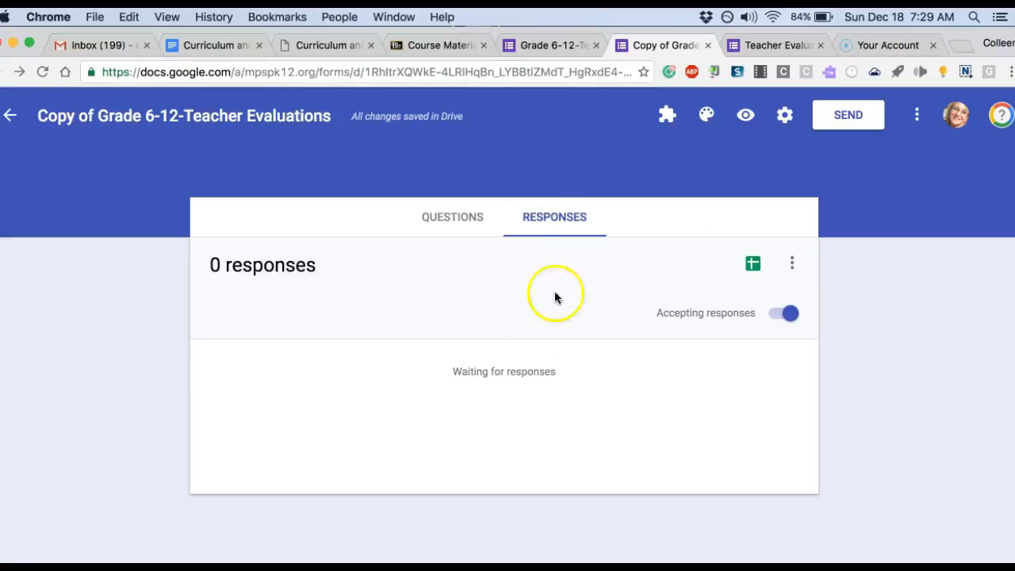
{"action": "left_click", "coordinate": [753, 269]}
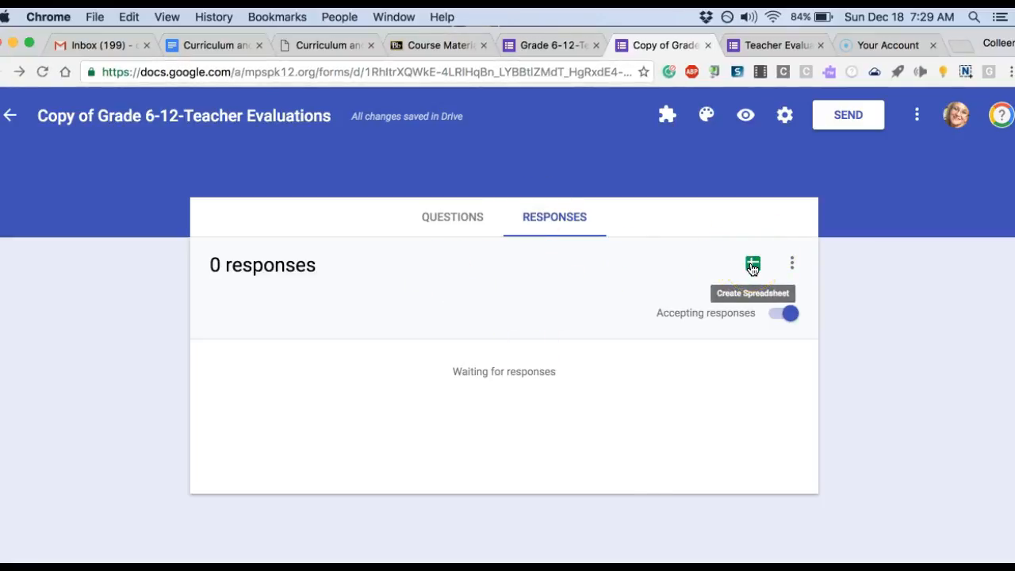
{"action": "left_click", "coordinate": [753, 269]}
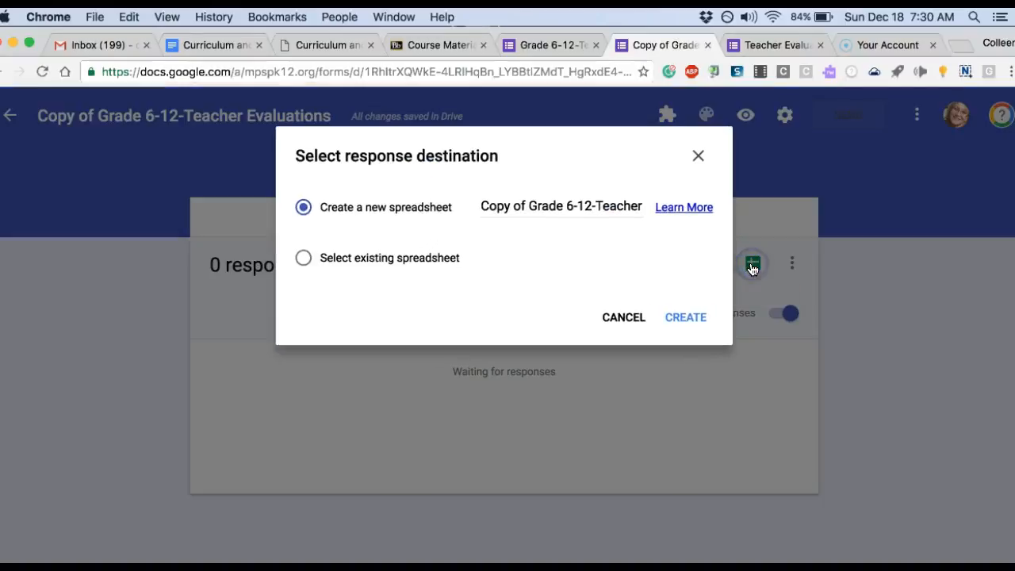
{"action": "left_click", "coordinate": [699, 321]}
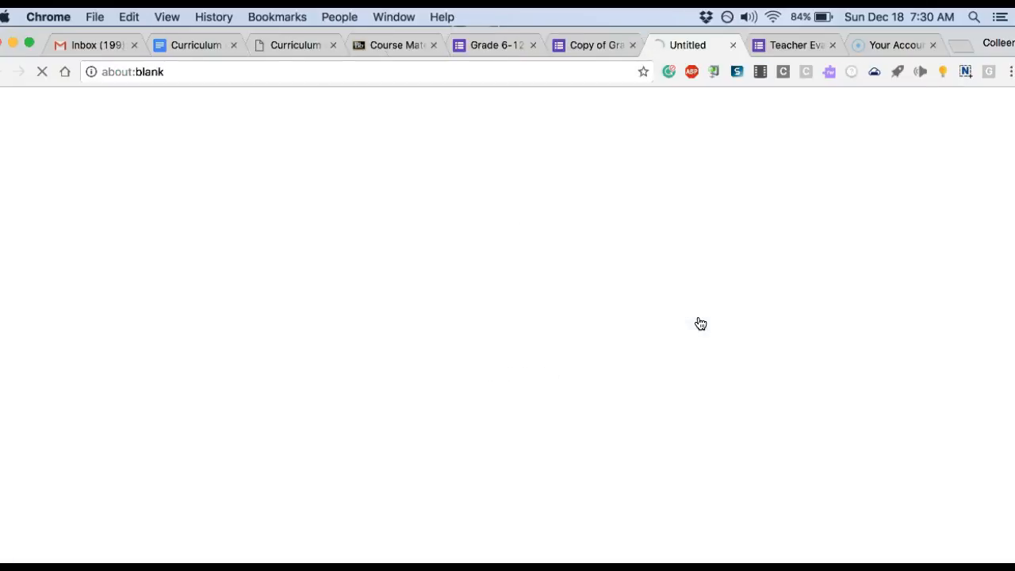
{"action": "left_click", "coordinate": [771, 315]}
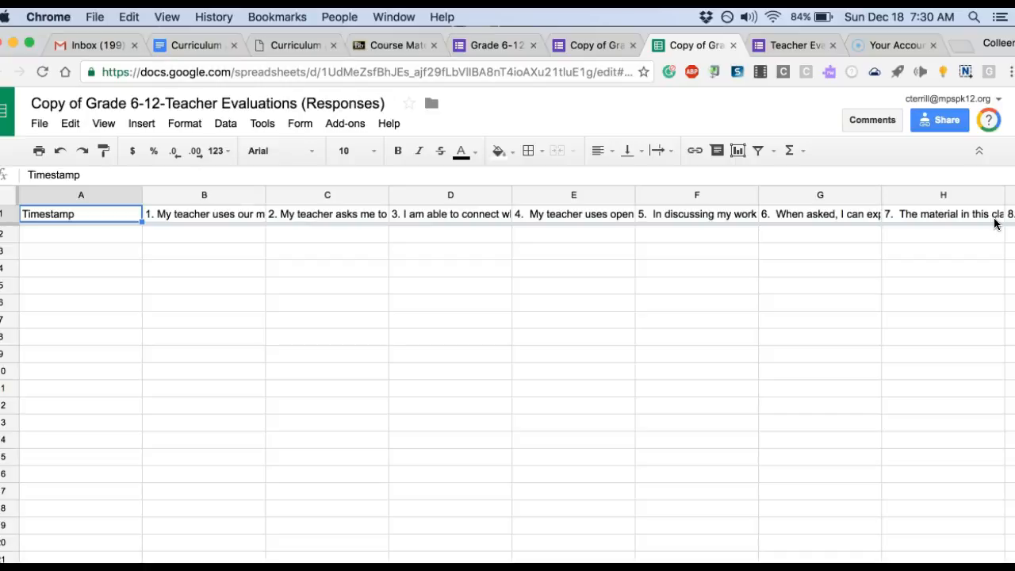
{"action": "left_click", "coordinate": [212, 198]}
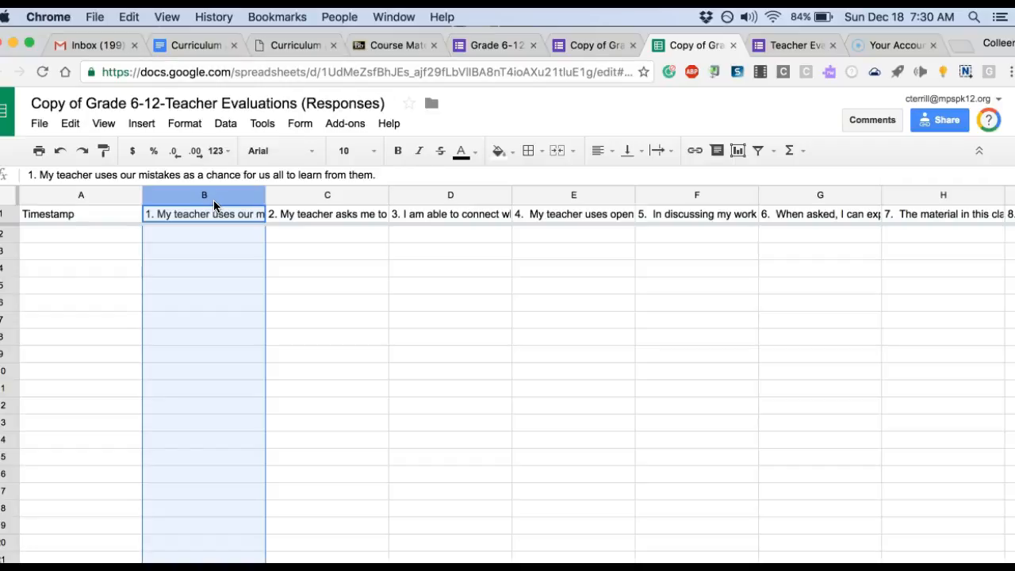
{"action": "left_click", "coordinate": [380, 195]}
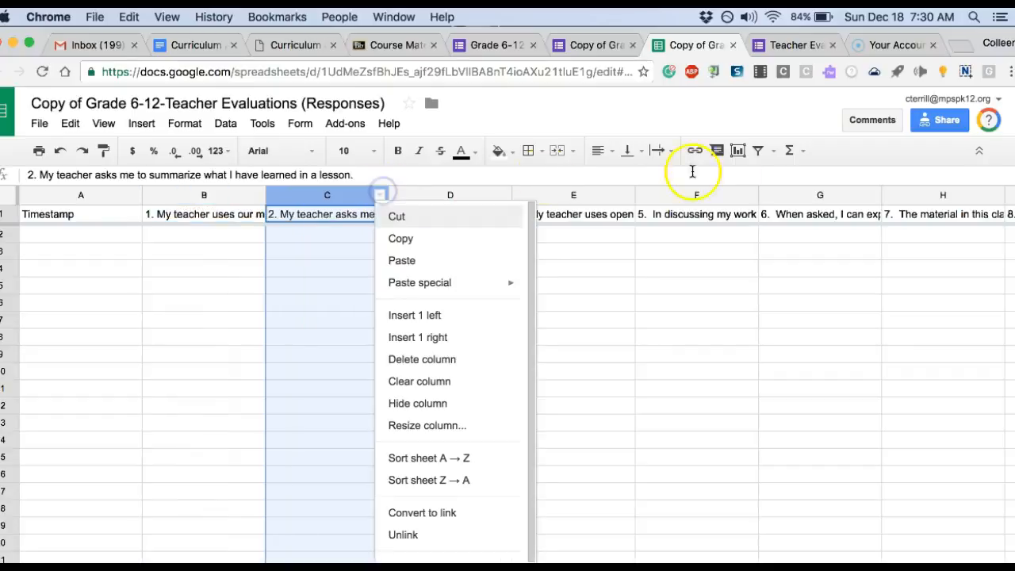
{"action": "left_click", "coordinate": [179, 194], "text": "shift"}
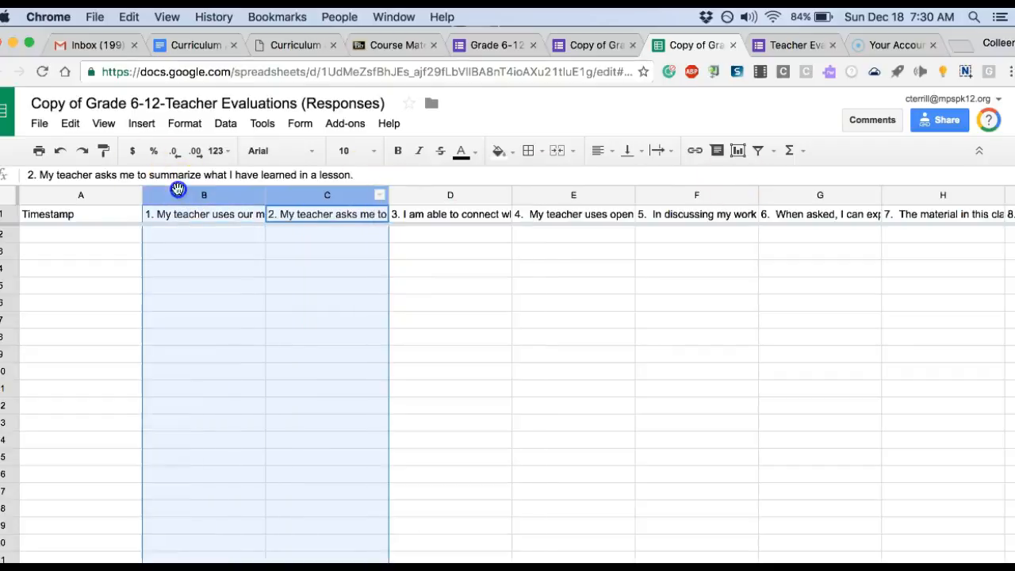
{"action": "left_click", "coordinate": [431, 198], "text": "shift"}
Wrap the text in columns B through H of the response sheet so questions 1 to 7 show in full.
{"action": "left_click", "coordinate": [196, 191]}
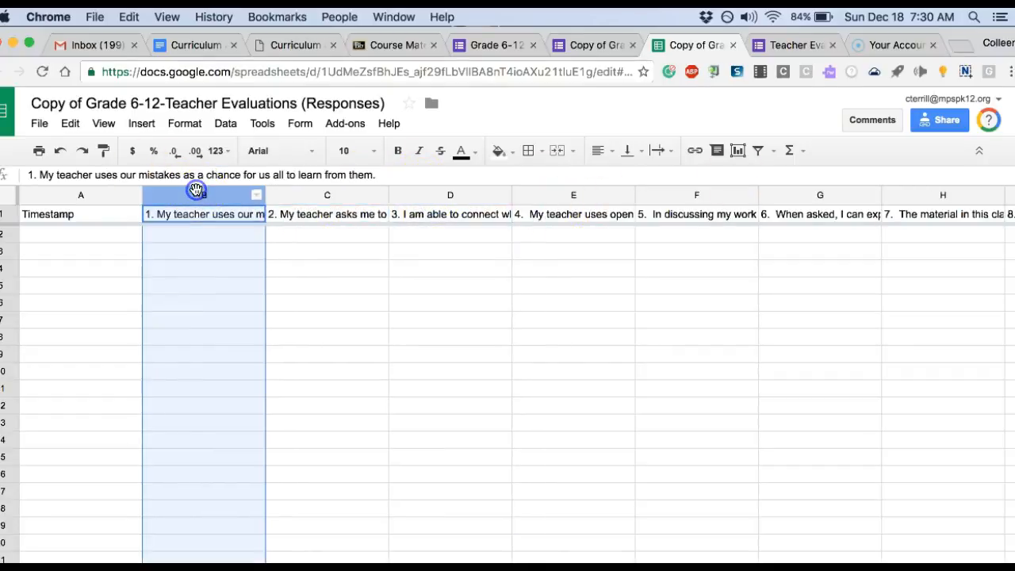
{"action": "left_click", "coordinate": [368, 195], "text": "shift"}
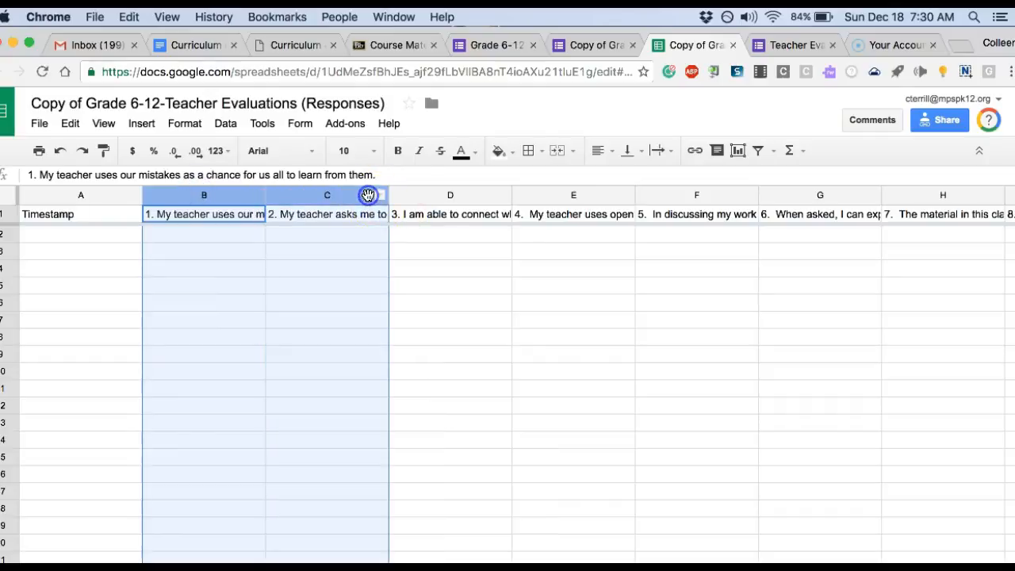
{"action": "left_click", "coordinate": [432, 195], "text": "shift"}
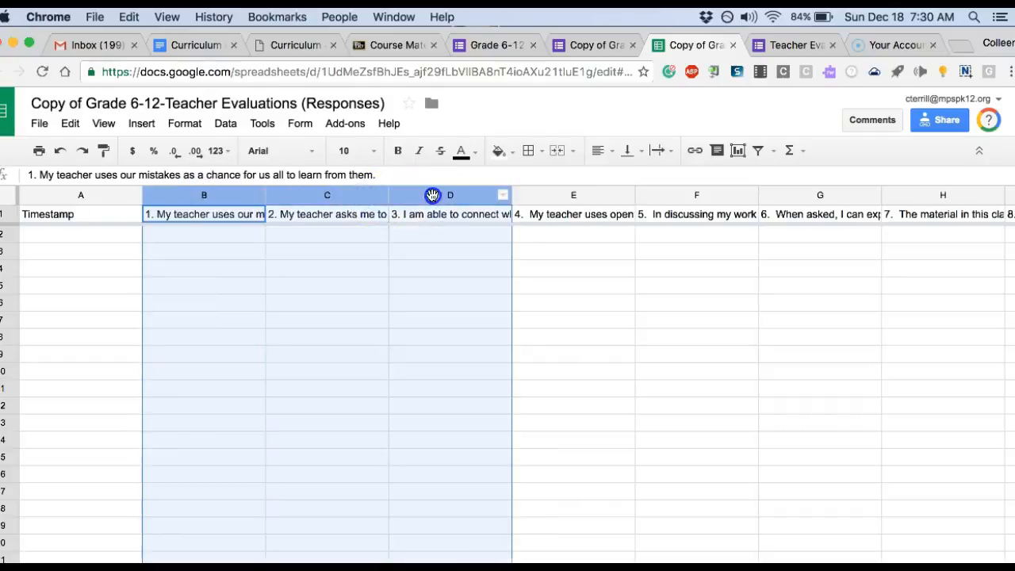
{"action": "left_click", "coordinate": [914, 194], "text": "shift"}
{"action": "scroll", "coordinate": [968, 246], "scroll_direction": "down", "scroll_amount": 1}
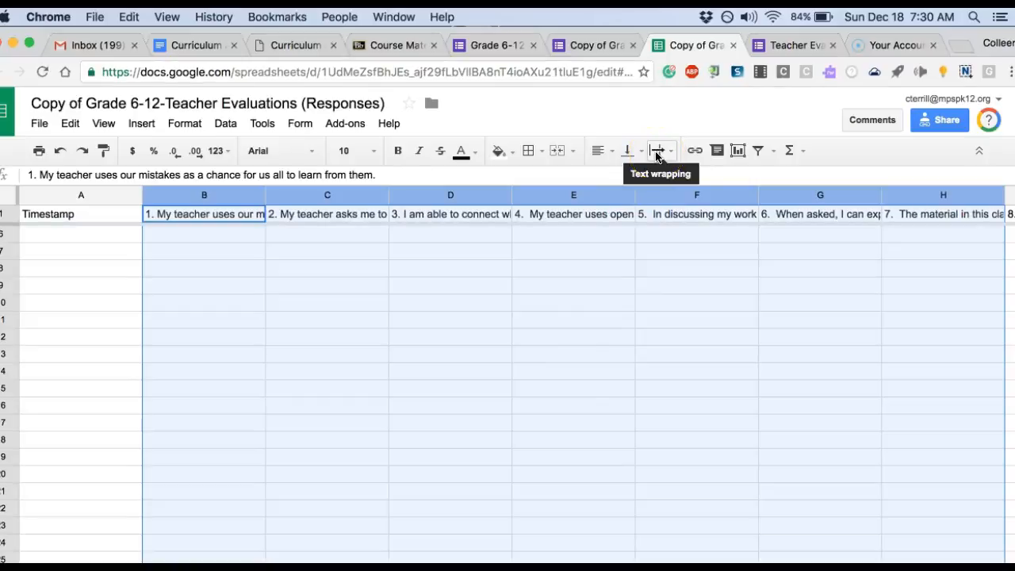
{"action": "left_click", "coordinate": [656, 155]}
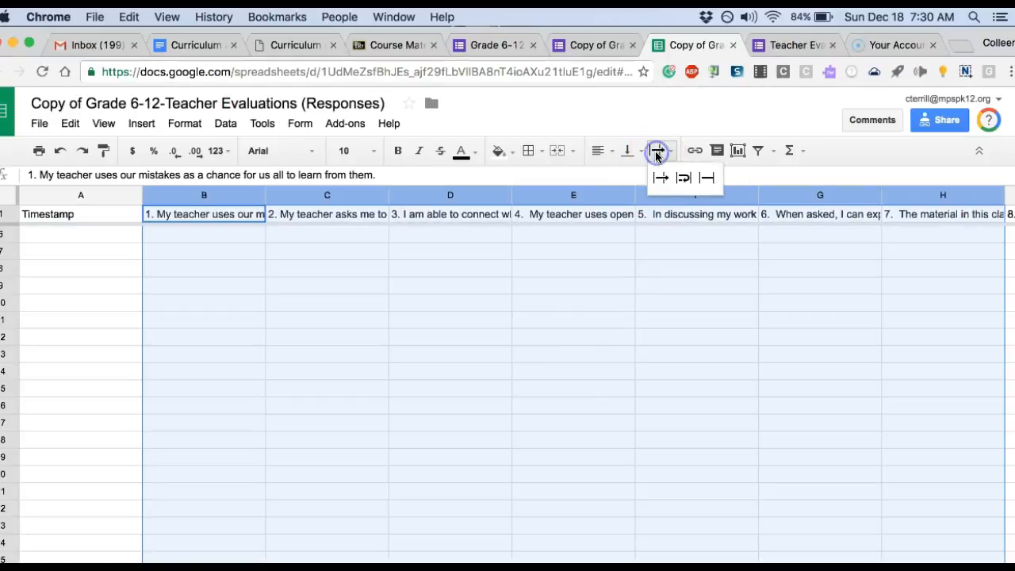
{"action": "left_click", "coordinate": [684, 179]}
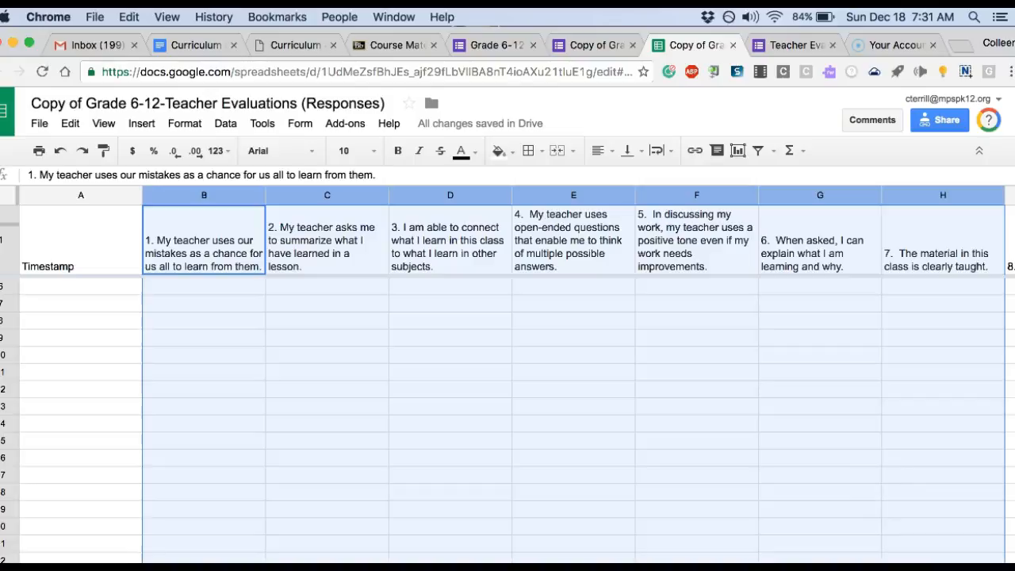
Wrap the text in columns I through P, which hold the question headers starting with question 8.
{"action": "scroll", "coordinate": [507, 380], "scroll_direction": "right", "scroll_amount": 1}
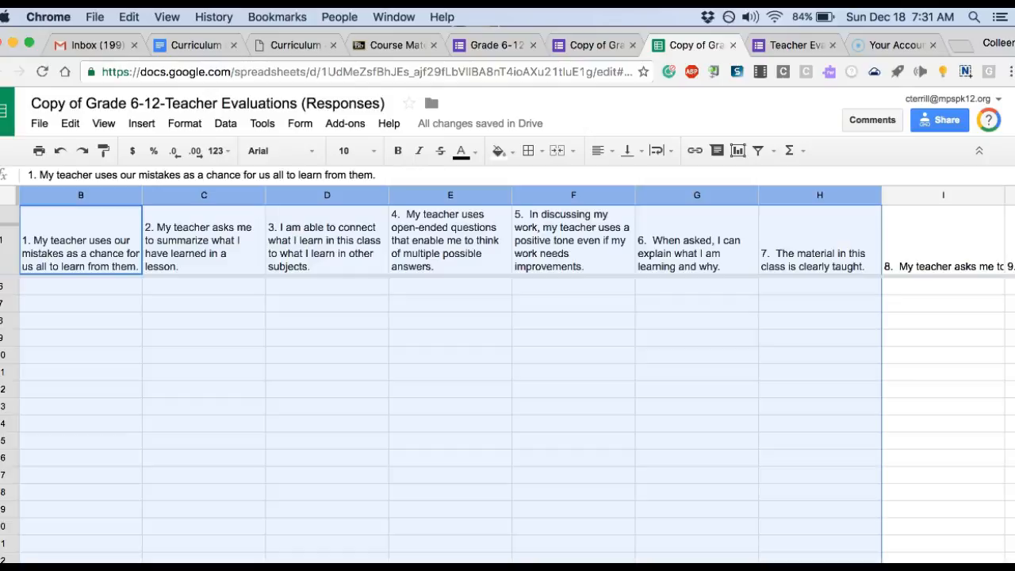
{"action": "scroll", "coordinate": [507, 380], "scroll_direction": "right", "scroll_amount": 1}
{"action": "scroll", "coordinate": [508, 381], "scroll_direction": "right", "scroll_amount": 2}
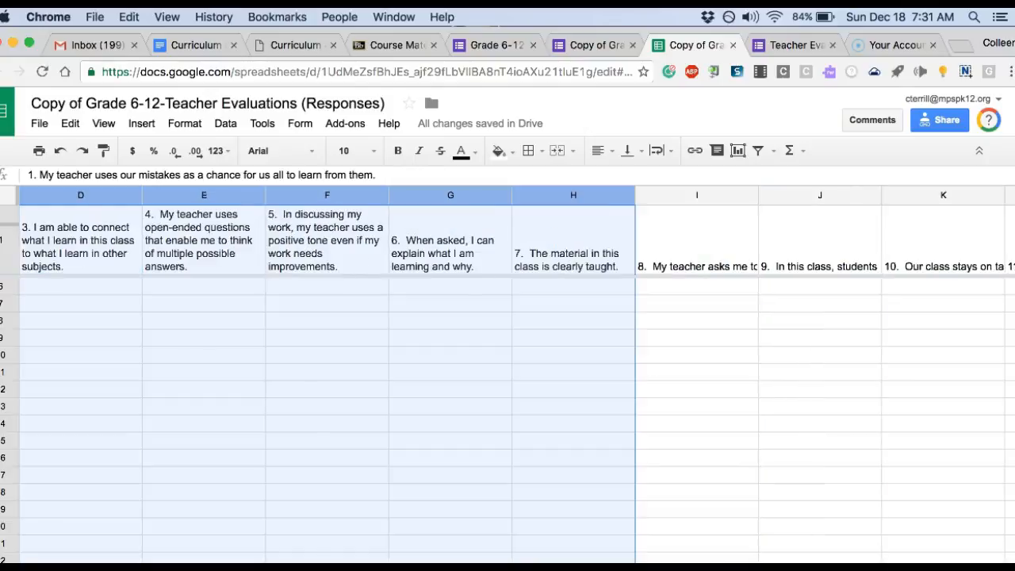
{"action": "scroll", "coordinate": [507, 380], "scroll_direction": "right", "scroll_amount": 1}
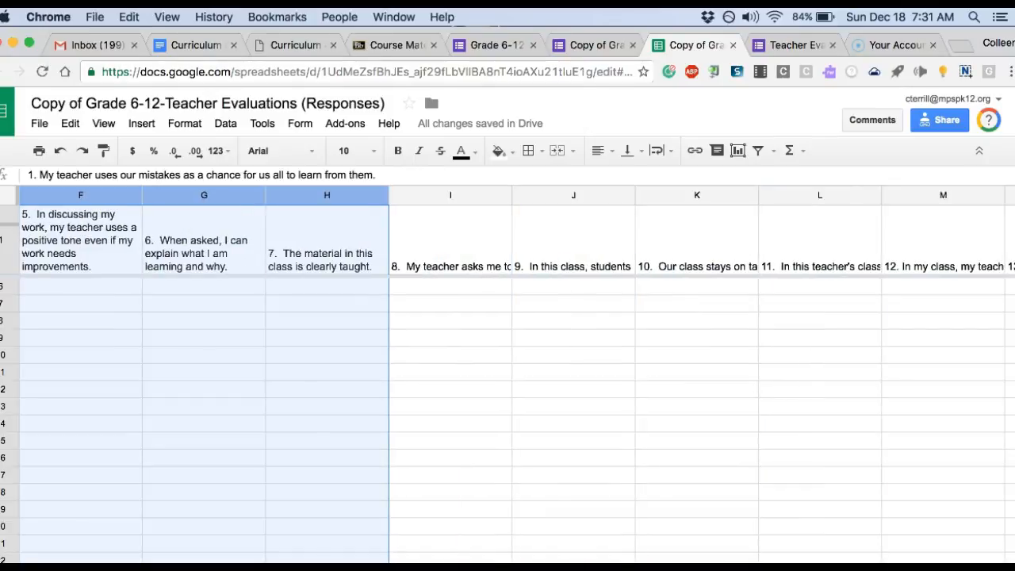
{"action": "scroll", "coordinate": [507, 381], "scroll_direction": "right", "scroll_amount": 1}
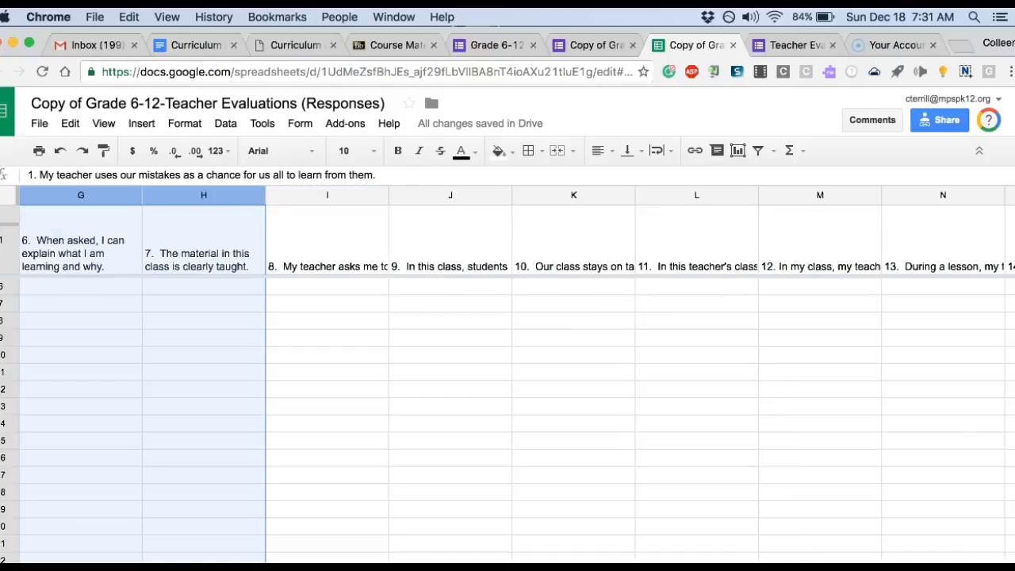
{"action": "scroll", "coordinate": [508, 380], "scroll_direction": "right", "scroll_amount": 1}
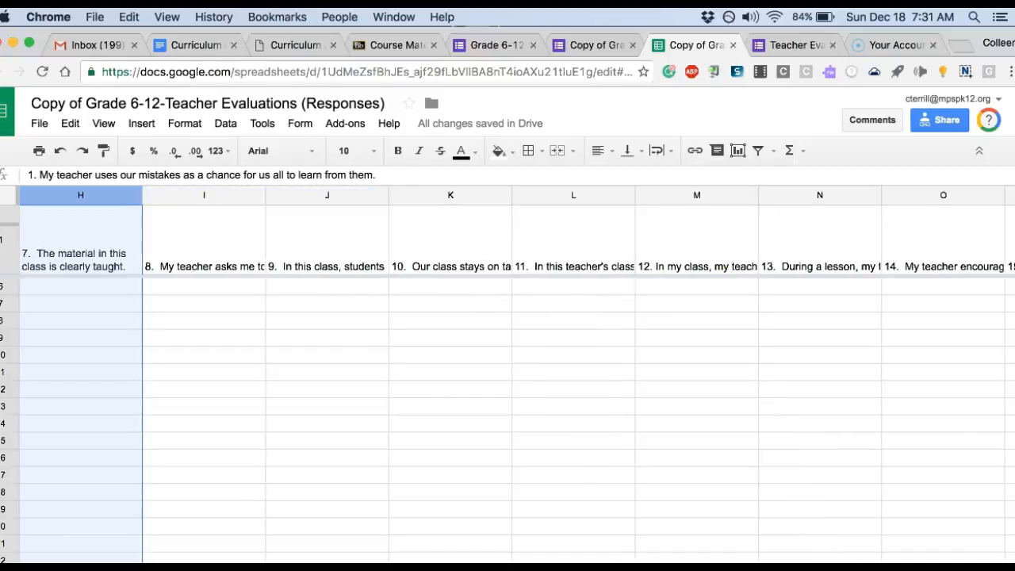
{"action": "left_click", "coordinate": [232, 195]}
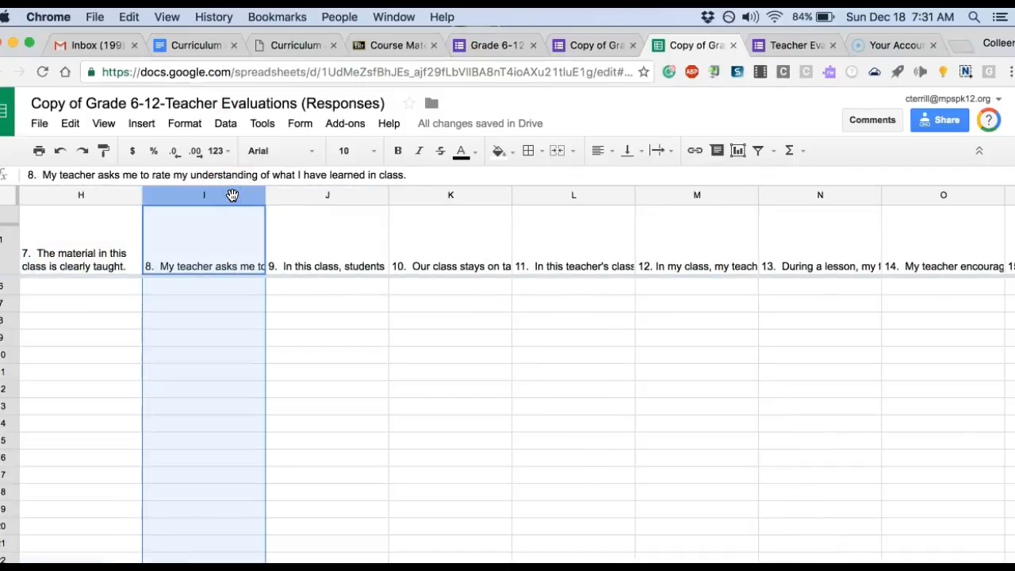
{"action": "left_click", "coordinate": [908, 195], "text": "shift"}
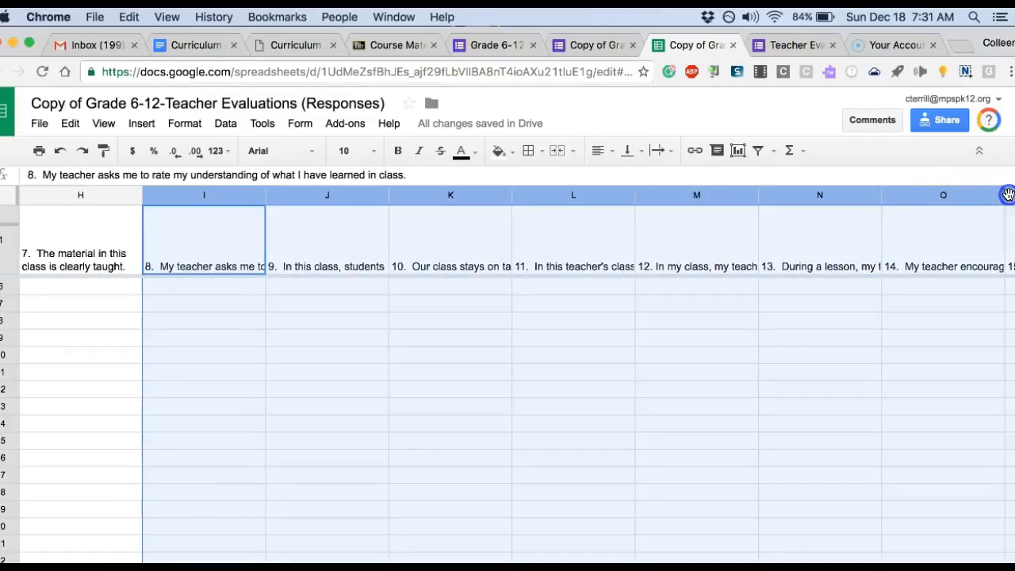
{"action": "left_click", "coordinate": [659, 151]}
{"action": "left_click", "coordinate": [682, 181]}
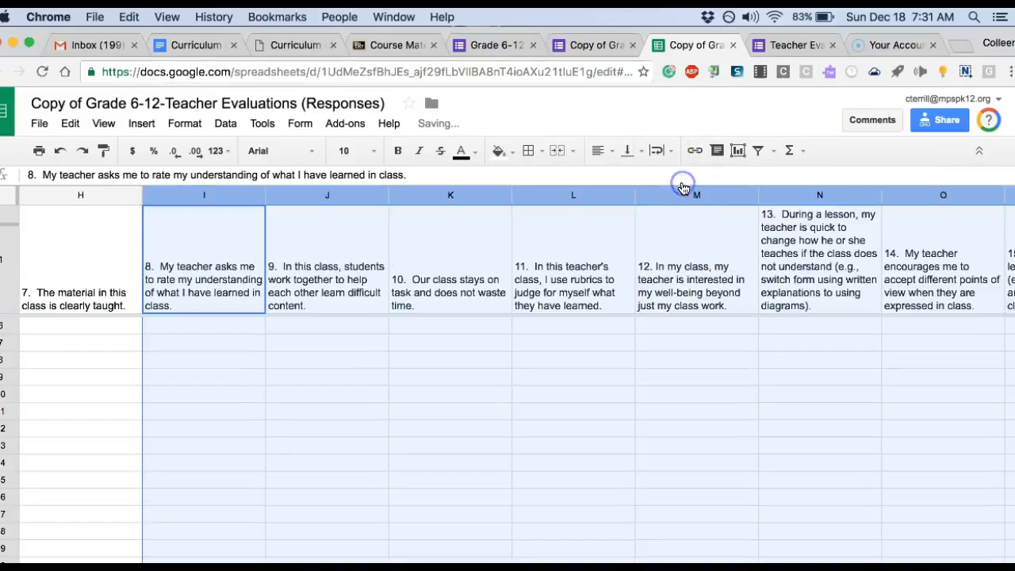
{"action": "left_click", "coordinate": [982, 521]}
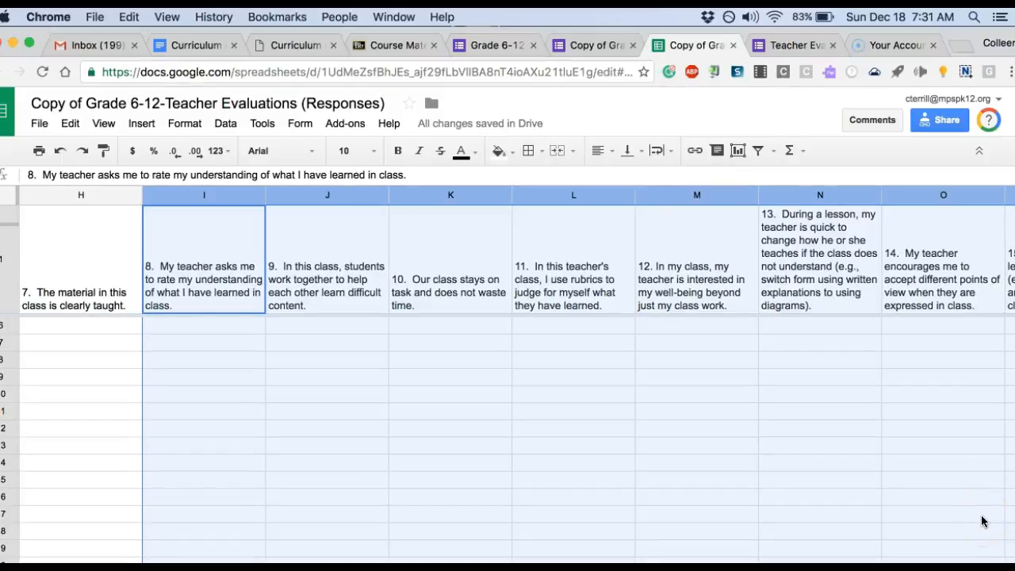